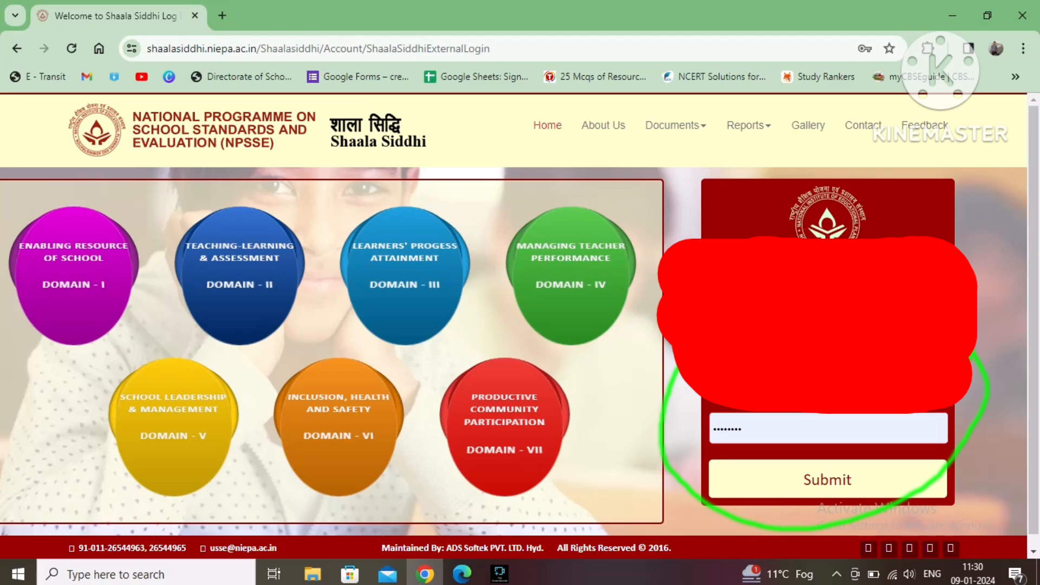
Step: Submit the Shaala Siddhi login form to sign in
key("Return")
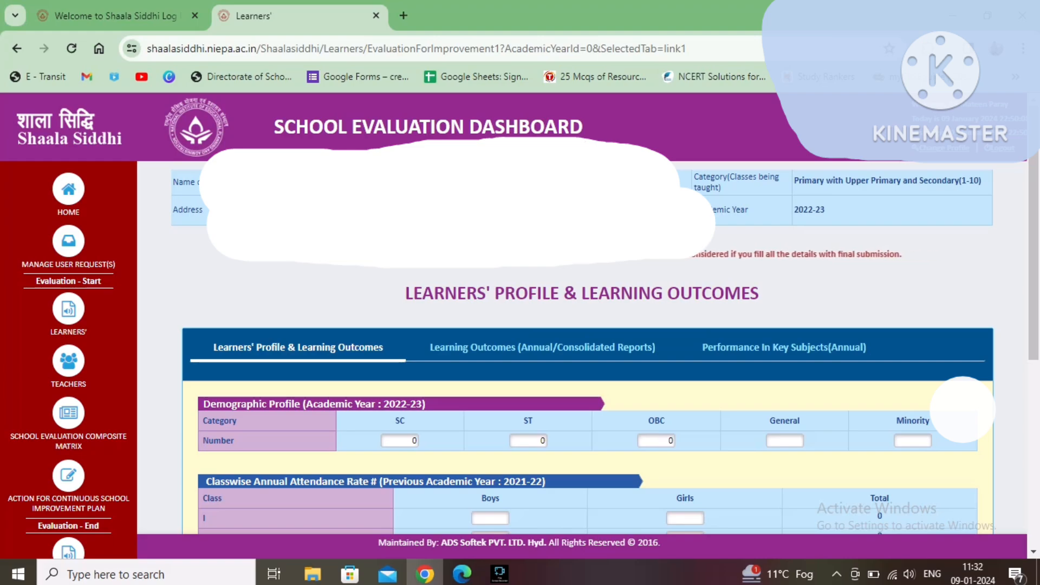
type("6")
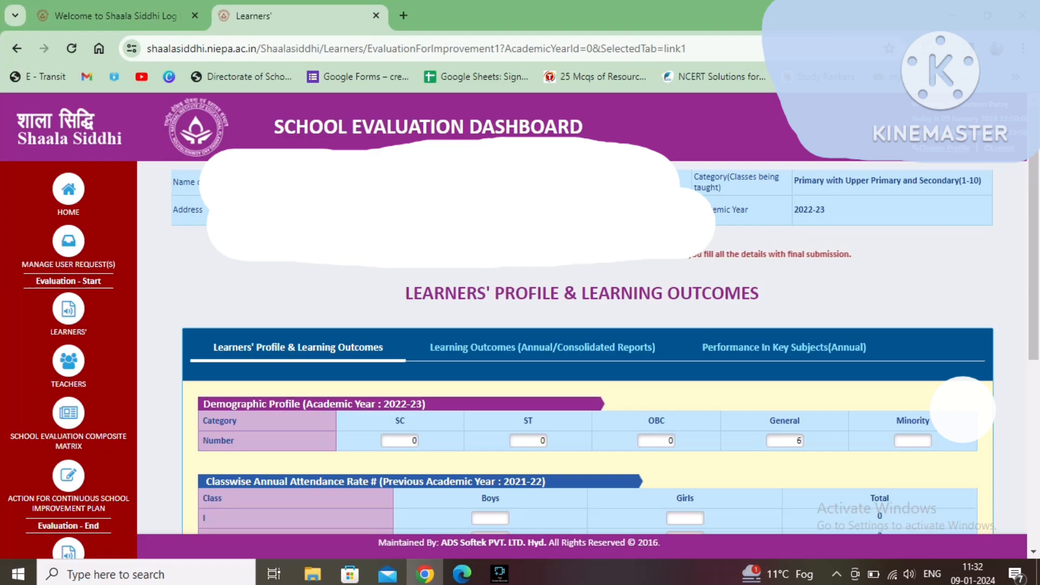
type("7")
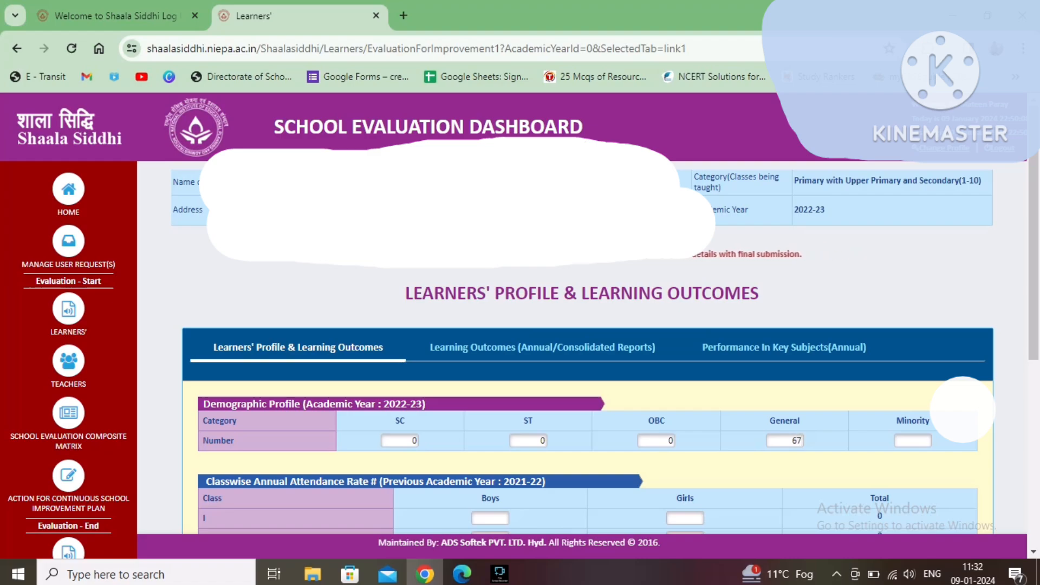
left_click(913, 441)
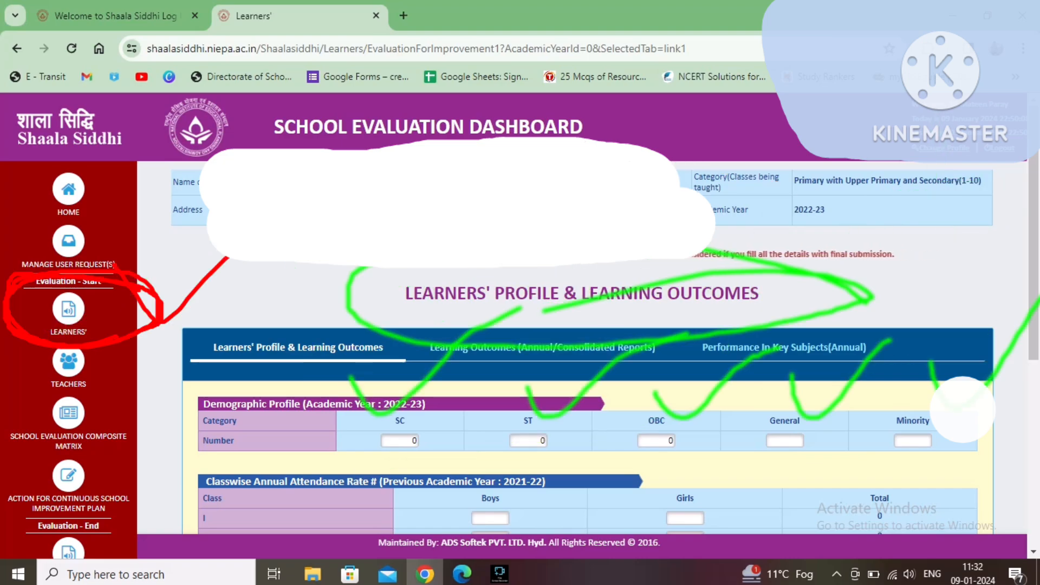
type("6")
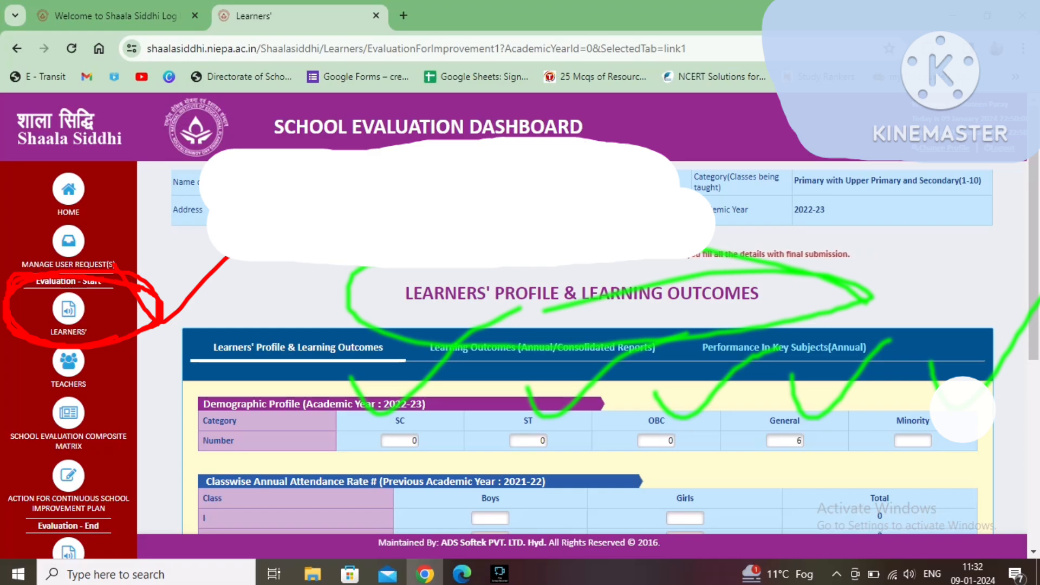
type("7")
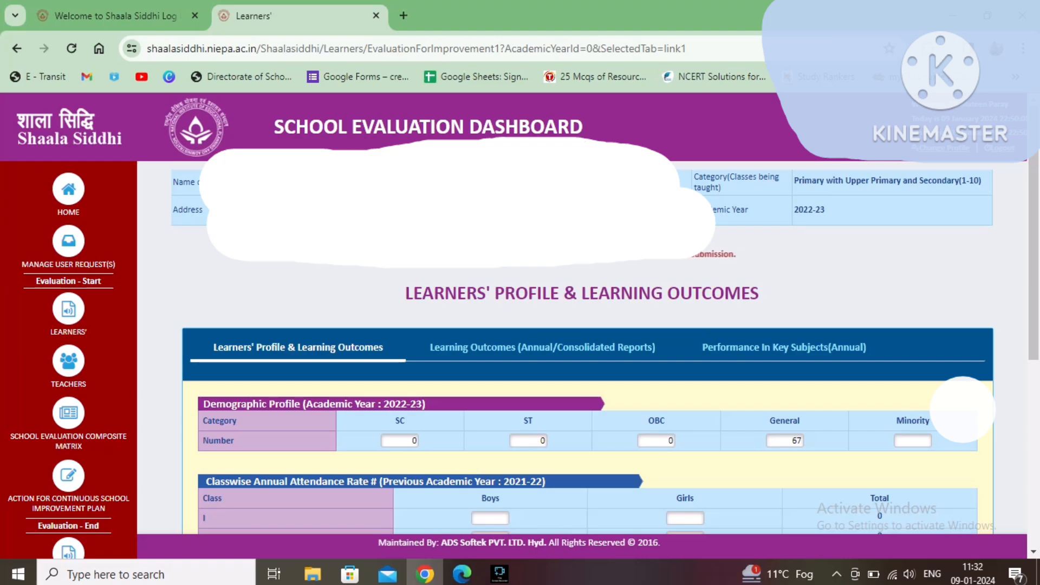
Step: Set the demographic profile's General count to 0 and Minority count to 65
key("Tab")
type("6")
key("shift+Tab")
type("0")
key("Tab")
type("65")
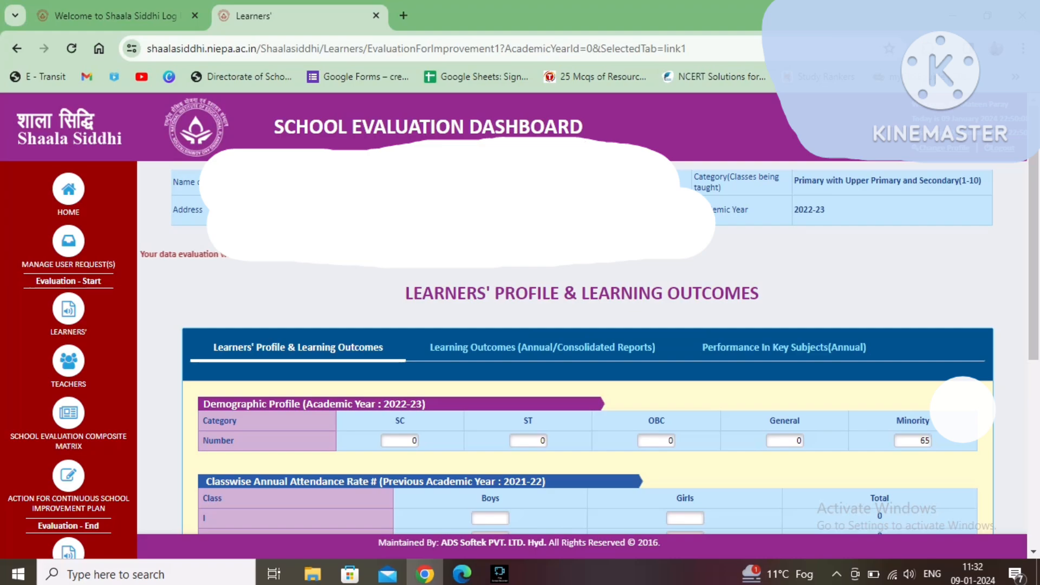
Step: Enter annual attendance rates for class I (boys 79, girls 82) and class II (boys 78, girls 90)
left_click_drag(1033, 255, 1033, 385)
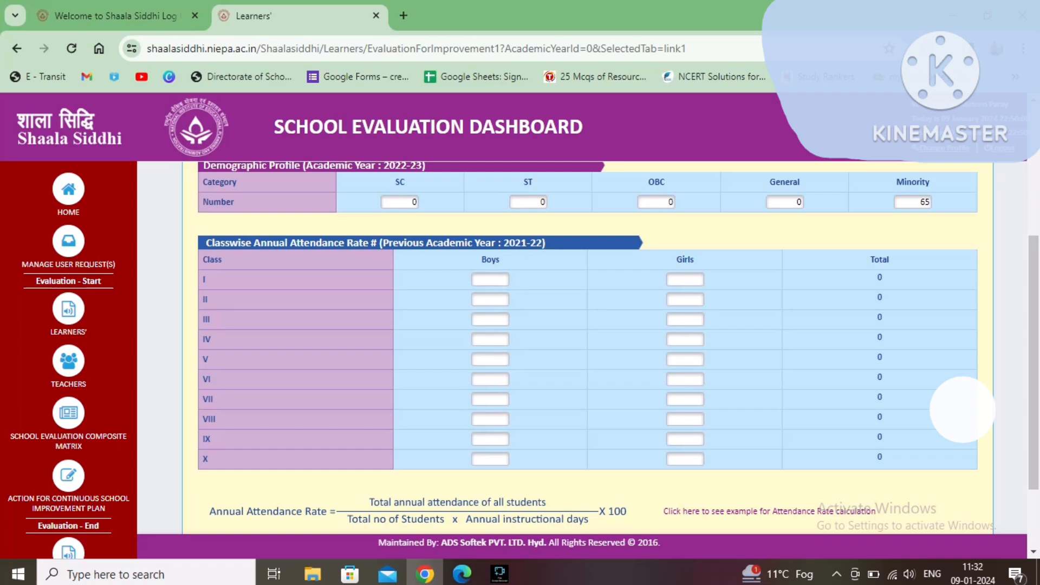
type("8")
key("Tab")
type("2")
key("shift+Tab")
type("79")
key("Tab")
type("82")
key("Tab")
type("78")
key("Tab")
type("90")
key("Tab")
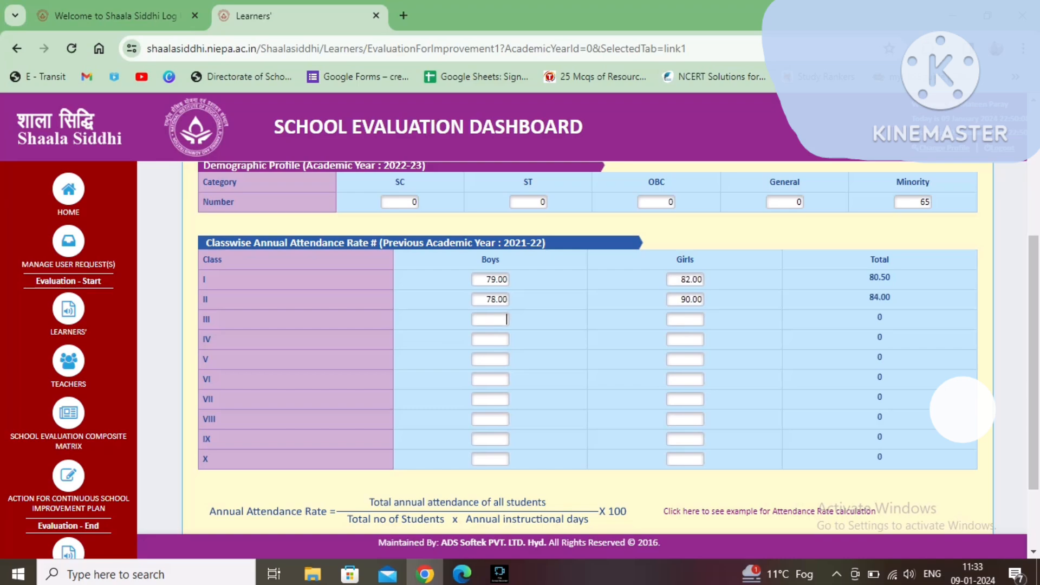
Step: Enter attendance rates for classes III (68, 81), IV (72, 75), V (88, 86) and VI (59, 65)
type("68")
key("Tab")
type("81")
key("Tab")
type("72")
key("Tab")
type("75")
key("Tab")
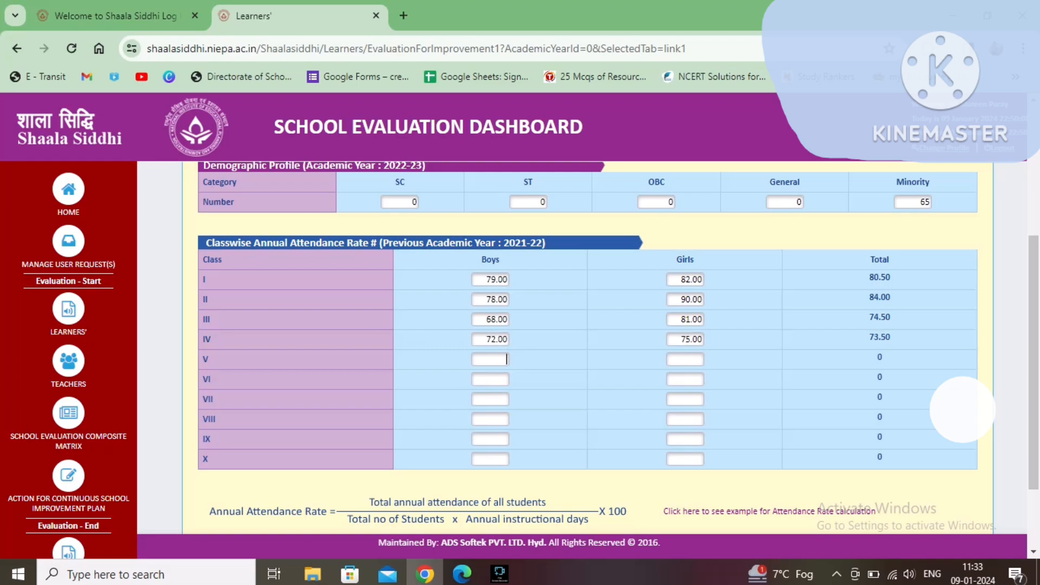
type("88")
key("Tab")
type("86")
key("Tab")
type("59")
Step: Enter attendance rates for classes VII (76, 91), VIII (82, 80), IX (69, 81) and X (85, 82)
key("Tab")
type("65")
key("Tab")
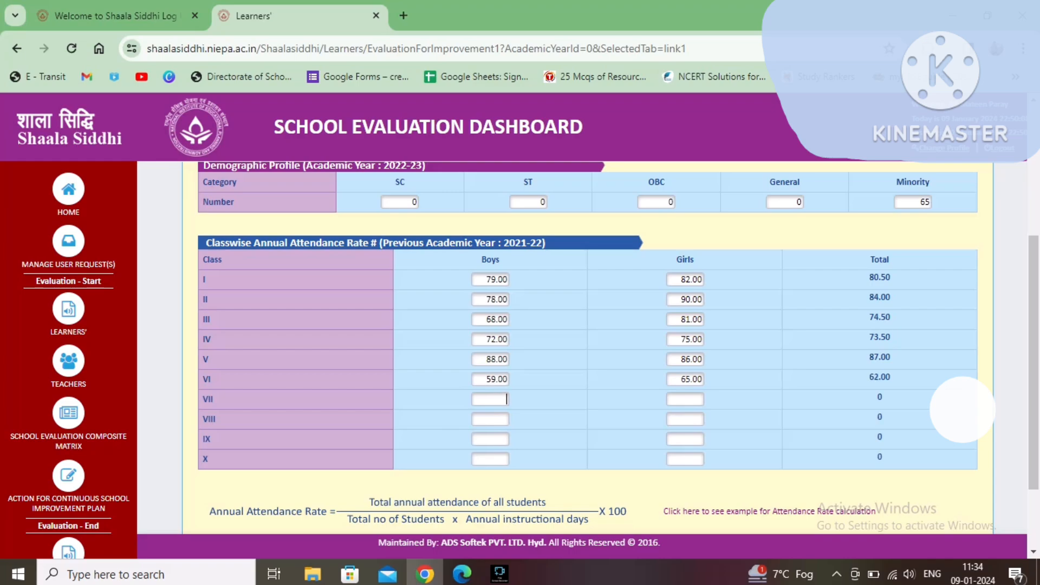
type("76")
key("Tab")
type("91")
key("Tab")
type("82")
key("Tab")
type("80")
key("Tab")
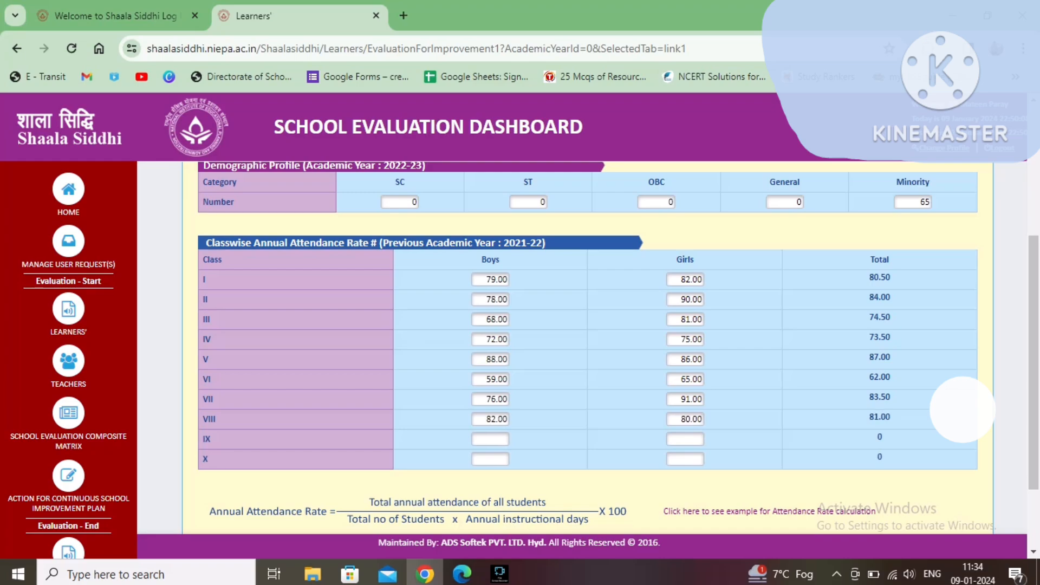
type("69")
key("Tab")
type("81")
key("Tab")
type("85")
key("Tab")
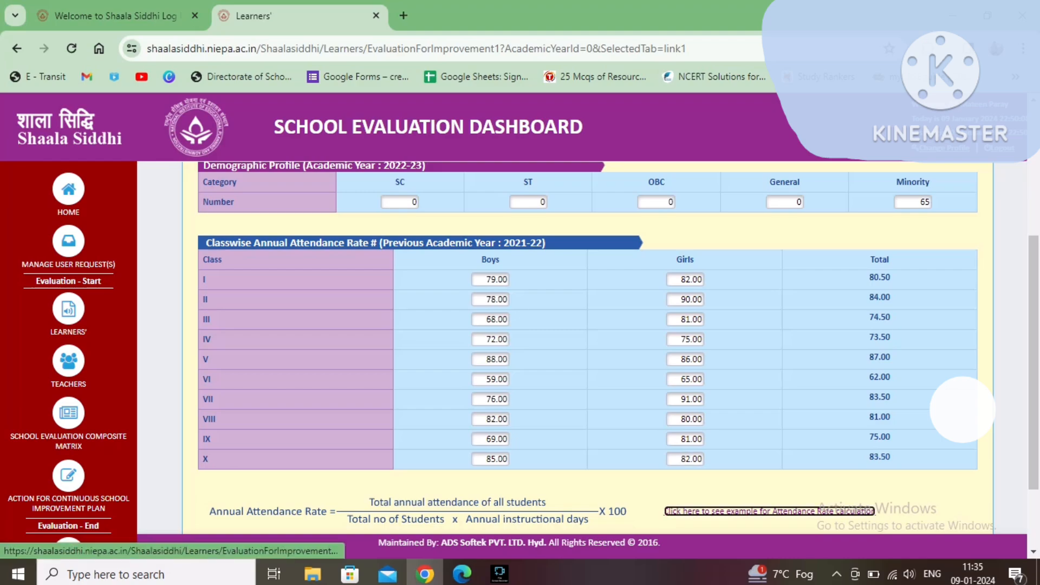
Step: Open the example for attendance rate calculation and close it
left_click(769, 511)
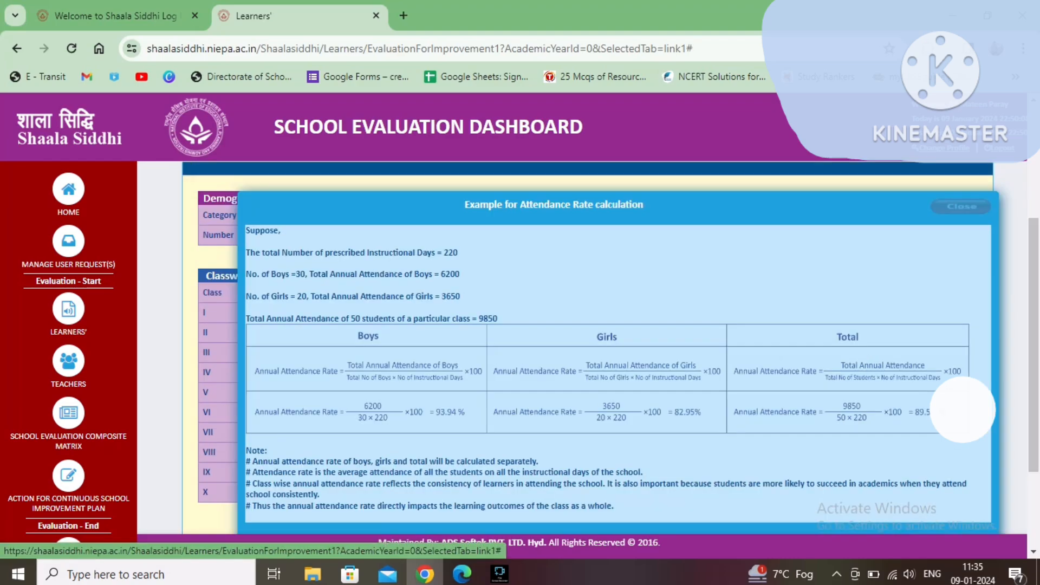
left_click(961, 206)
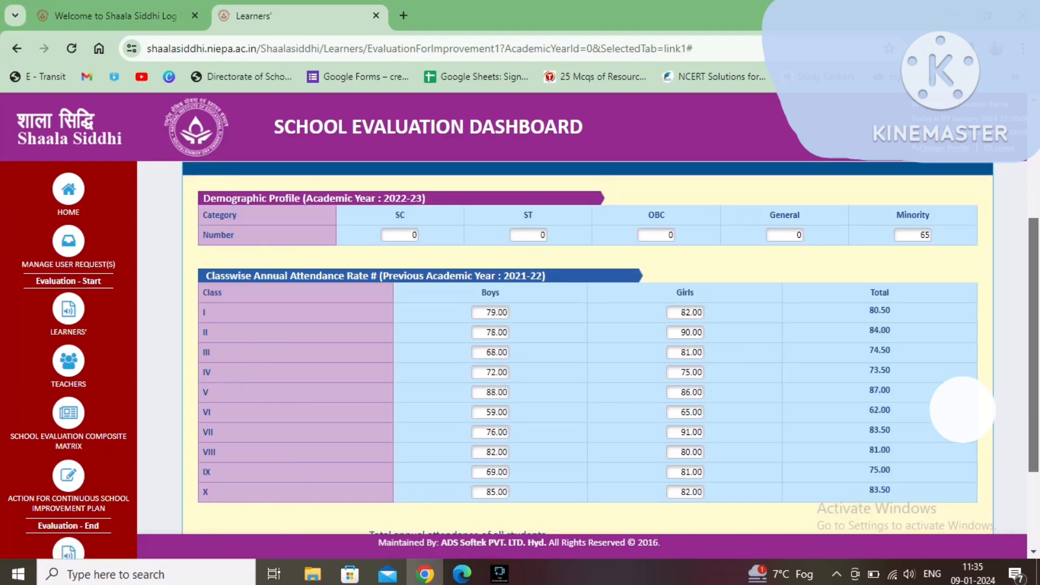
scroll(587, 347, "down", 3)
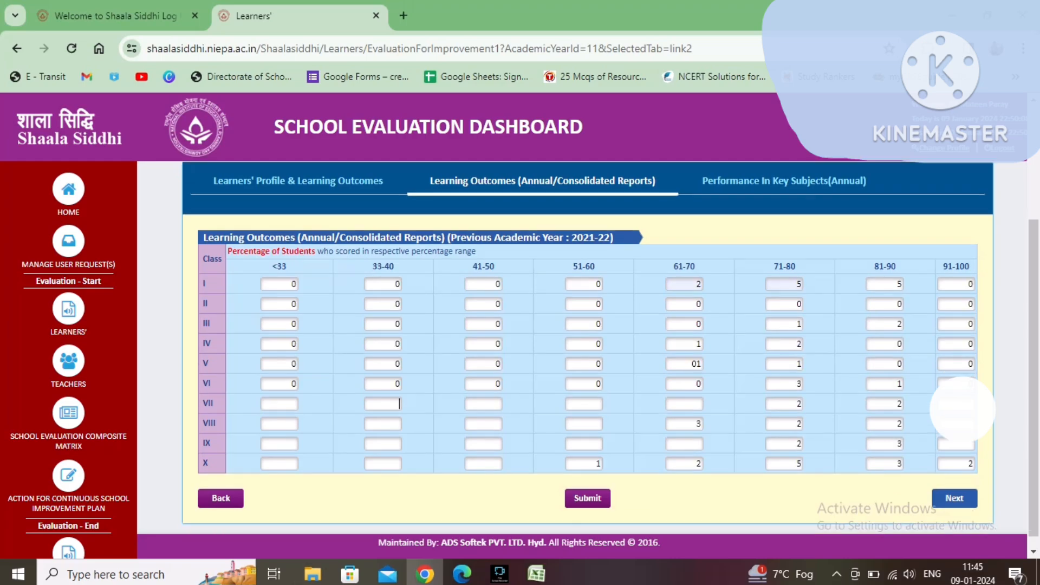
Step: Fill every empty cell of the learning outcomes percentage table for classes VII to X with 0
key("Tab")
type("0")
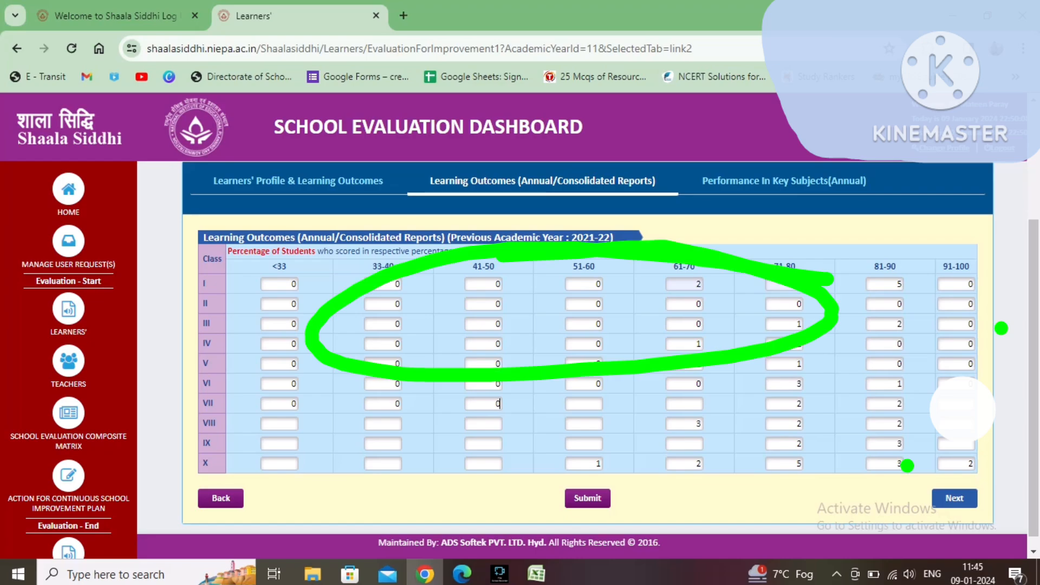
key("Tab")
type("0")
key("Tab")
type("0")
key("Tab")
key("Tab")
key("Tab")
key("Tab")
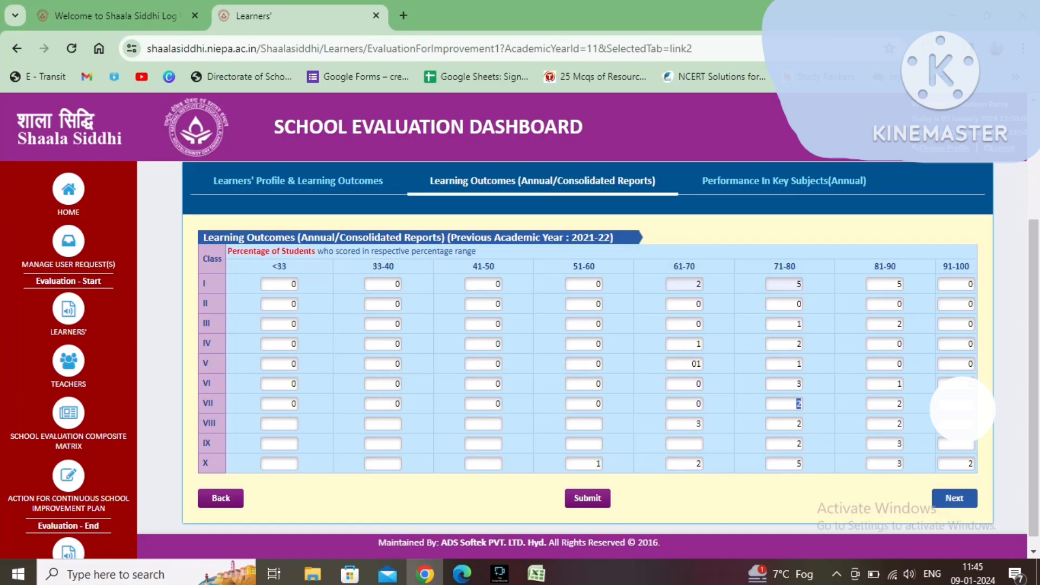
type("0")
key("Tab")
type("0")
key("Tab")
type("0")
type("0")
key("Tab")
key("Tab")
key("Tab")
key("Tab")
key("Tab")
type("0")
key("Tab")
type("0")
key("Tab")
type("0")
key("Tab")
type("0")
key("Tab")
type("0")
key("Tab")
key("Tab")
key("Tab")
type("0")
key("Tab")
type("0")
key("Tab")
type("0")
key("Tab")
type("0")
key("Tab")
key("Tab")
key("Tab")
key("Tab")
key("Tab")
key("Tab")
Step: Move on to the Performance in Key Subjects (Annual) section
scroll(587, 346, "up", 1)
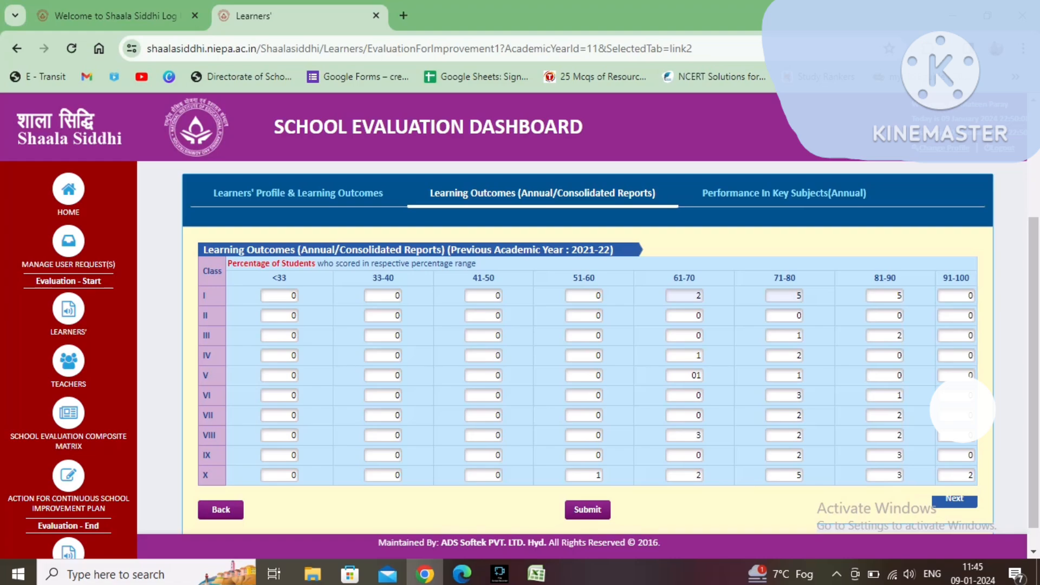
left_click(954, 508)
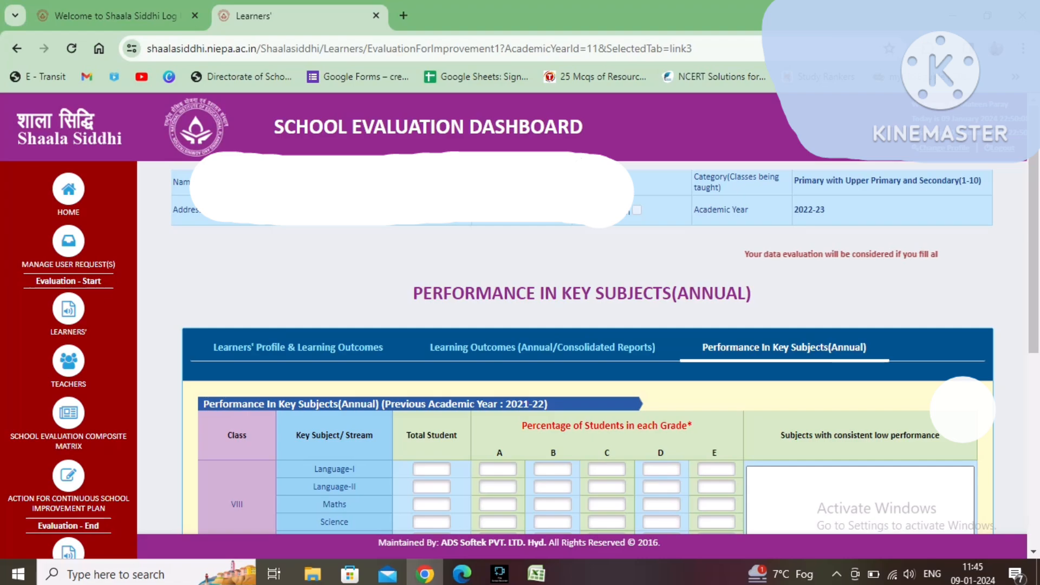
scroll(582, 347, "down", 4)
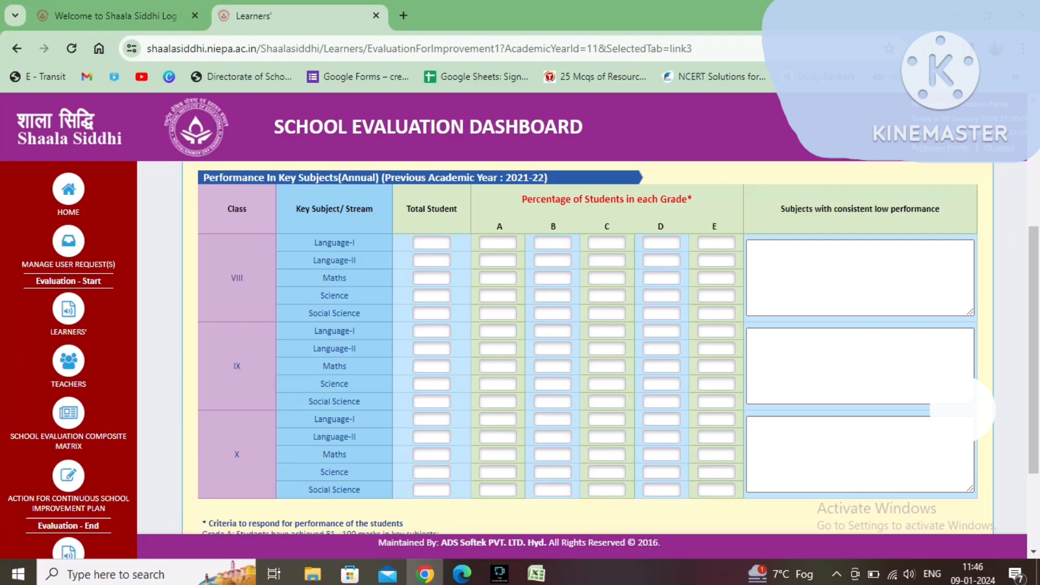
Step: Set Total Student to 5 for each class VIII subject, Language-I through Social Science
type("5")
left_click(432, 260)
type("5")
left_click(432, 278)
type("5")
left_click(432, 296)
type("5")
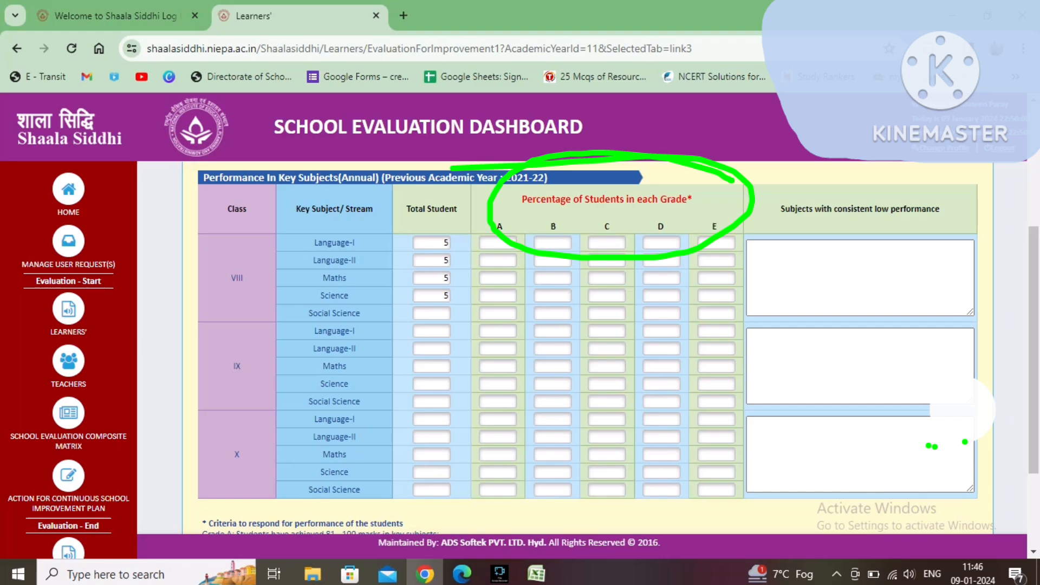
left_click(432, 313)
type("5")
Step: Enter class VIII grade percentages A–E: Language-I 72, 75, 81, 64, 59; Language-II 69, 54, 71, 76, 82
left_click(498, 313)
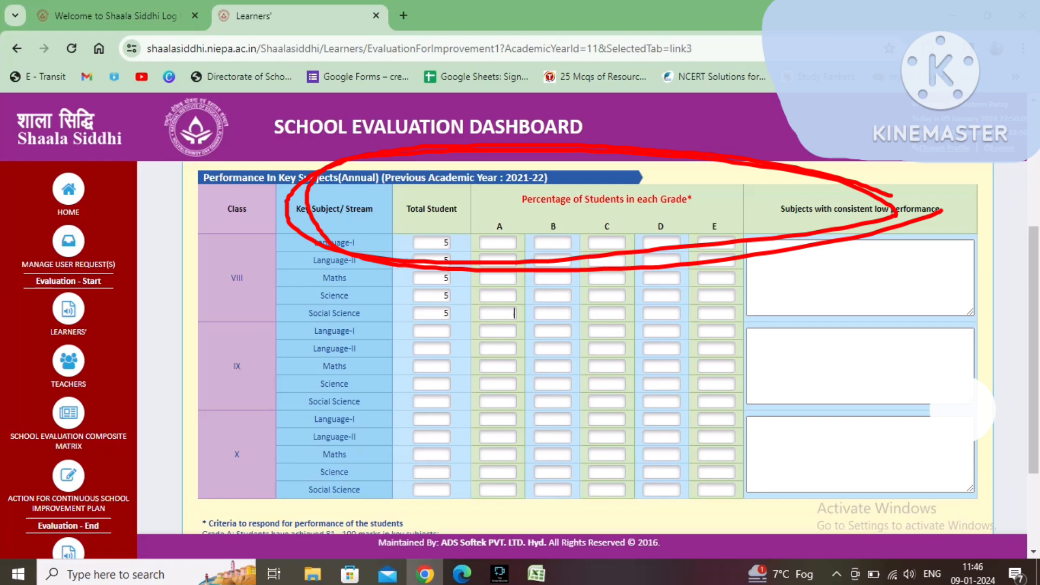
left_click(498, 243)
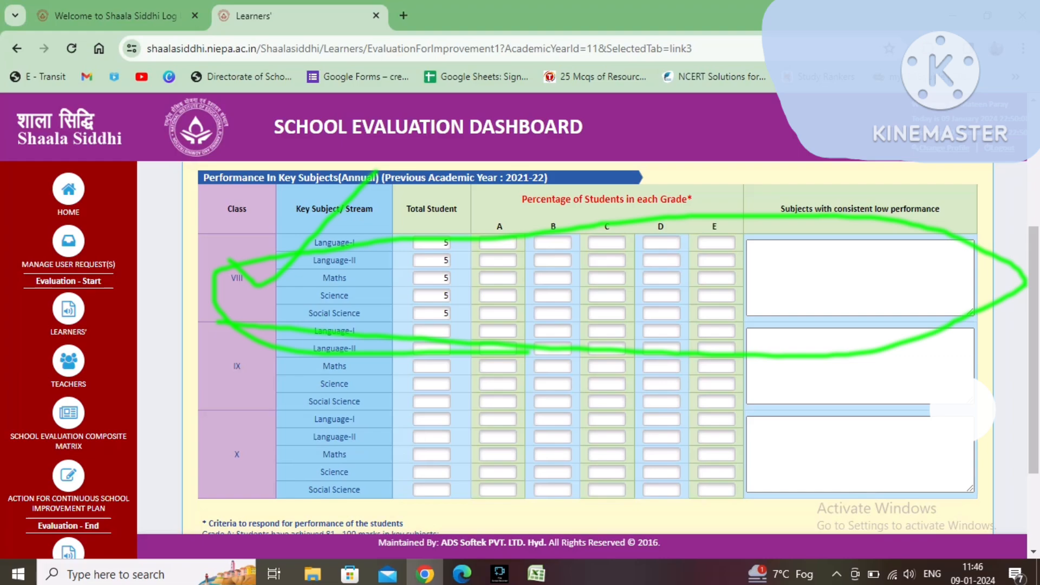
type("72")
key("Tab")
type("75")
key("Tab")
type("81")
key("Tab")
type("64\t59")
key("Tab")
key("Tab")
key("Tab")
type("69")
key("Tab")
type("54")
key("Tab")
type("71")
key("Tab")
type("76")
Step: Enter class VIII Maths grade percentages A–E as 65, 82, 91, 67, 83
key("Tab")
type("82")
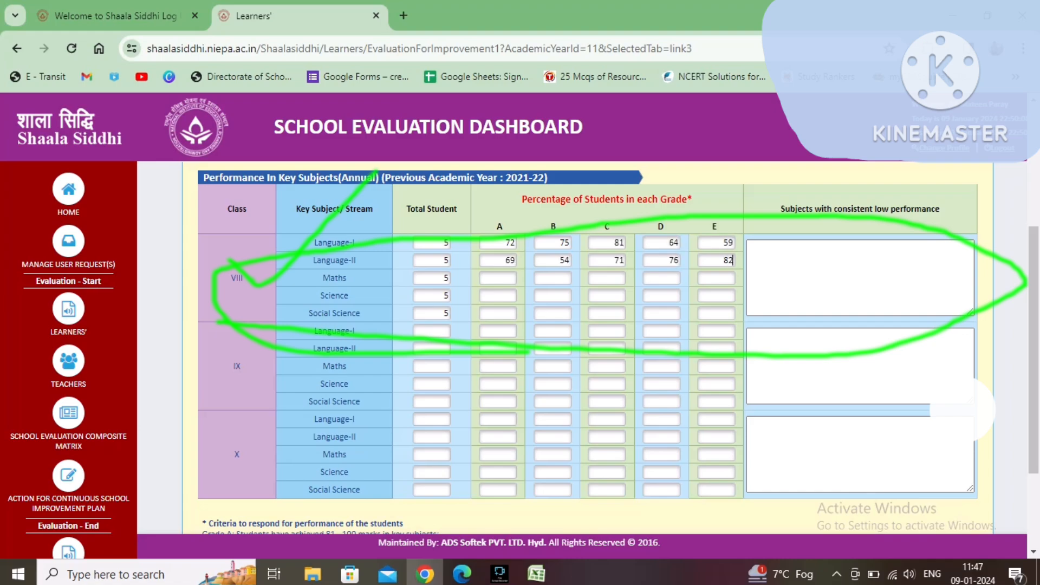
key("Tab")
key("Tab")
type("65")
key("Tab")
type("82")
key("Tab")
type("91")
key("Tab")
type("67")
key("Tab")
type("83")
Step: Enter class VIII grade percentages A–E: Science 68, 59, 72, 72, 76; Social Science 82, 81, 76, 76, 85
key("Tab")
key("Tab")
type("68")
key("Tab")
type("59")
key("Tab")
type("72")
key("Tab")
type("72")
key("Tab")
type("76")
key("Tab")
key("Tab")
key("Tab")
type("82")
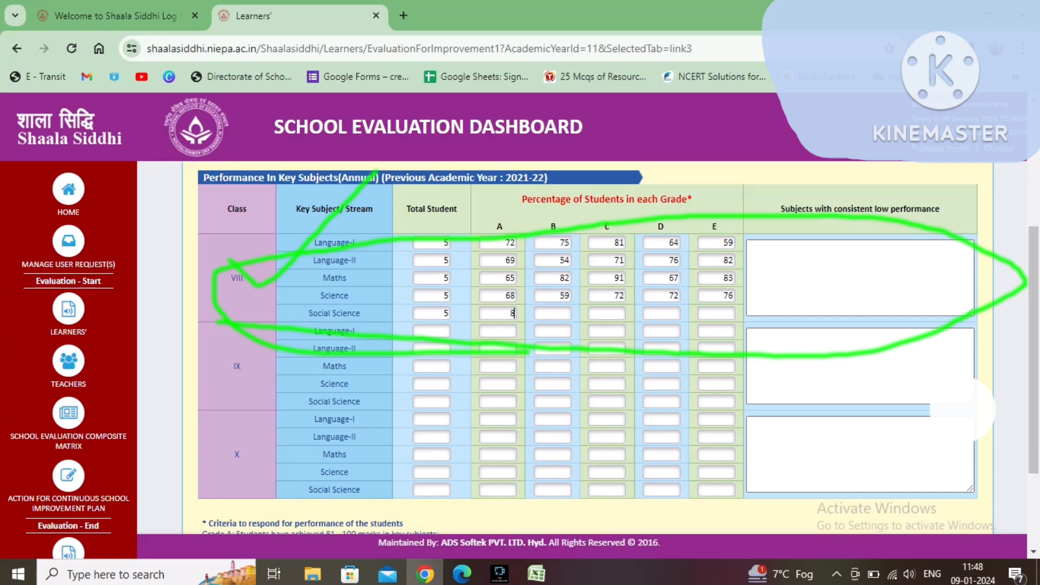
key("Tab")
type("81")
key("Tab")
type("76")
key("Tab")
type("76")
Step: Set class IX Language-I total to 07 and Language-II total to 7, and enter Language-I grade percentages A–E as 81, 80, 83, 82, 78
key("Tab")
type("85")
key("Tab")
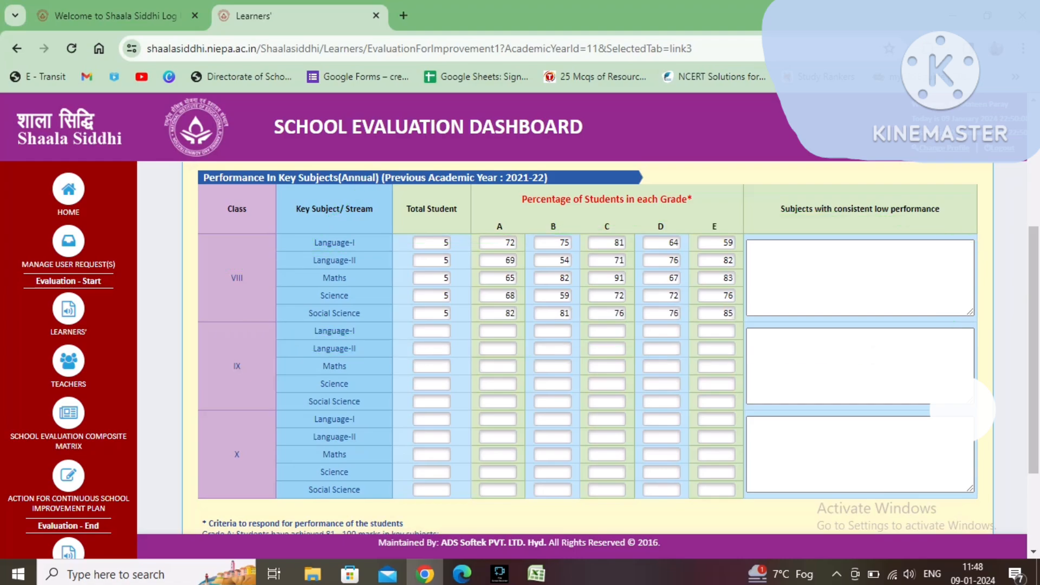
type("07")
left_click(431, 366)
type("7")
left_click(498, 331)
type("81")
Step: Enter class IX Language-II grade percentages A–E as 71, 76, 72, 80, 52
key("Tab")
type("80")
key("Tab")
type("83")
key("Tab")
type("82\t78")
left_click(498, 348)
type("71\t76\t72\t80\t52")
Step: Enter class IX grade percentages A–E: Maths 56, 71, 72, 59, 62; Science 71, 65, 64, 73, 70
key("Tab")
key("Tab")
type("56")
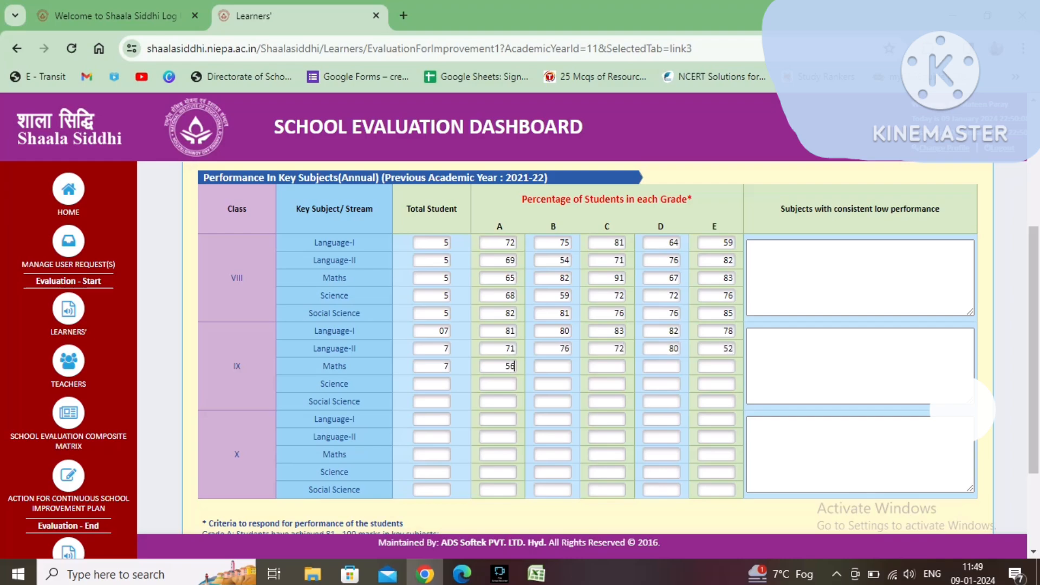
key("Tab")
type("71")
key("Tab")
type("72")
key("Tab")
type("59")
key("Tab")
type("6262")
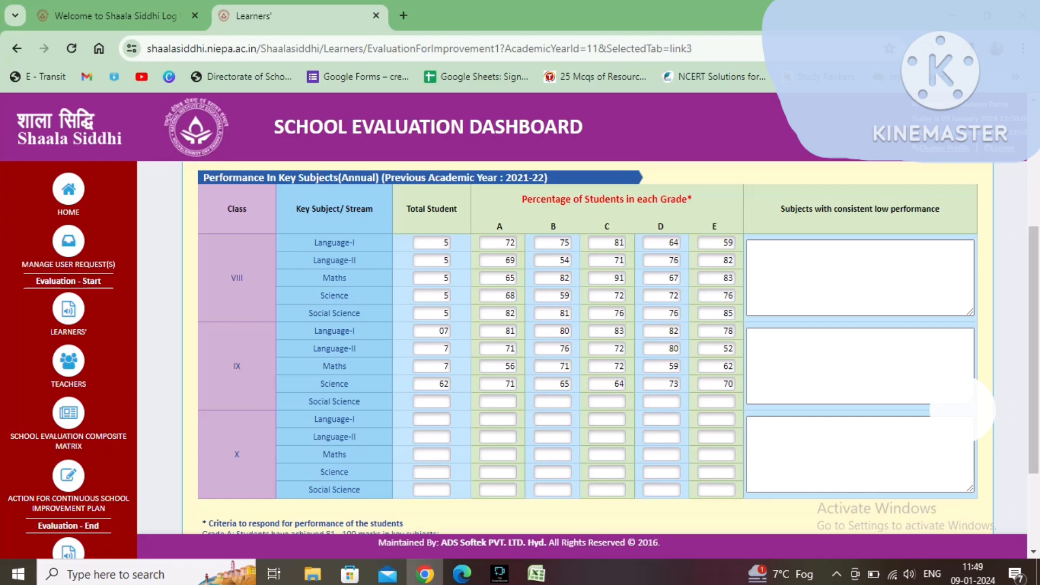
type("\t71\t65\t64\t73\t70\t81\t76\t79\t68\t80\t70\t")
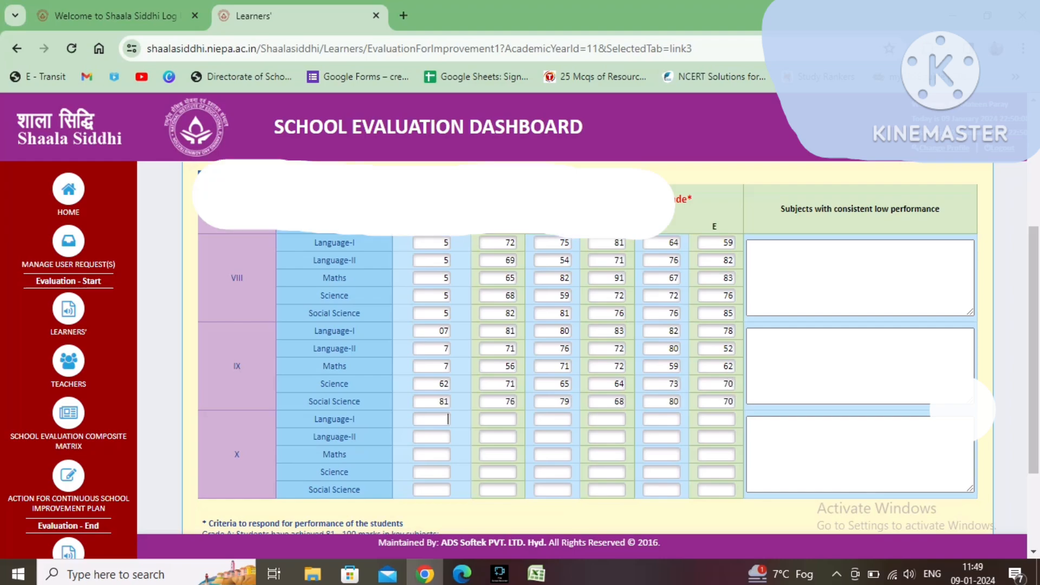
type("13")
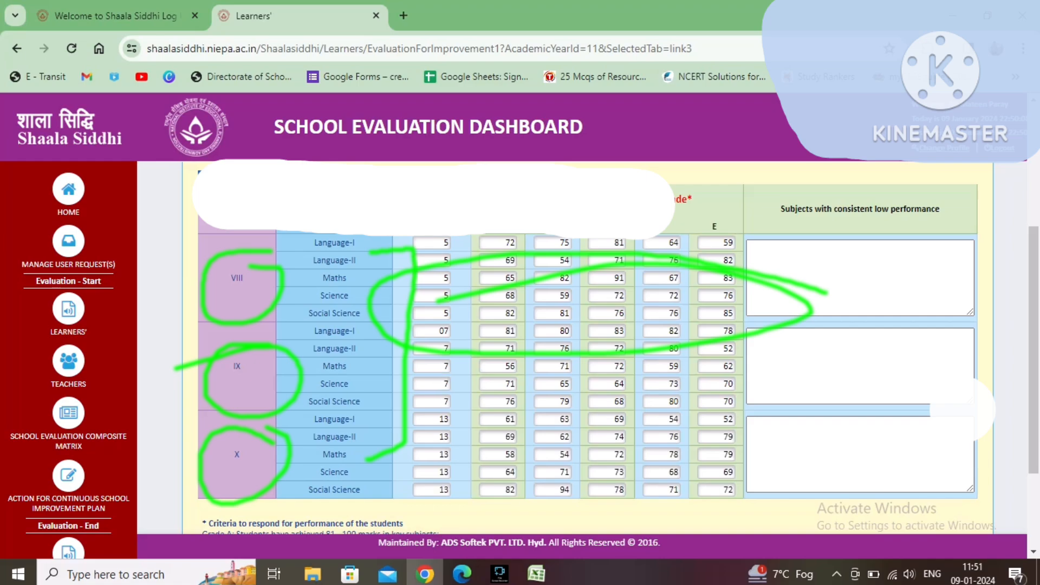
Step: Move on from the key subjects table to the Teachers' Profile section
scroll(588, 347, "down", 3)
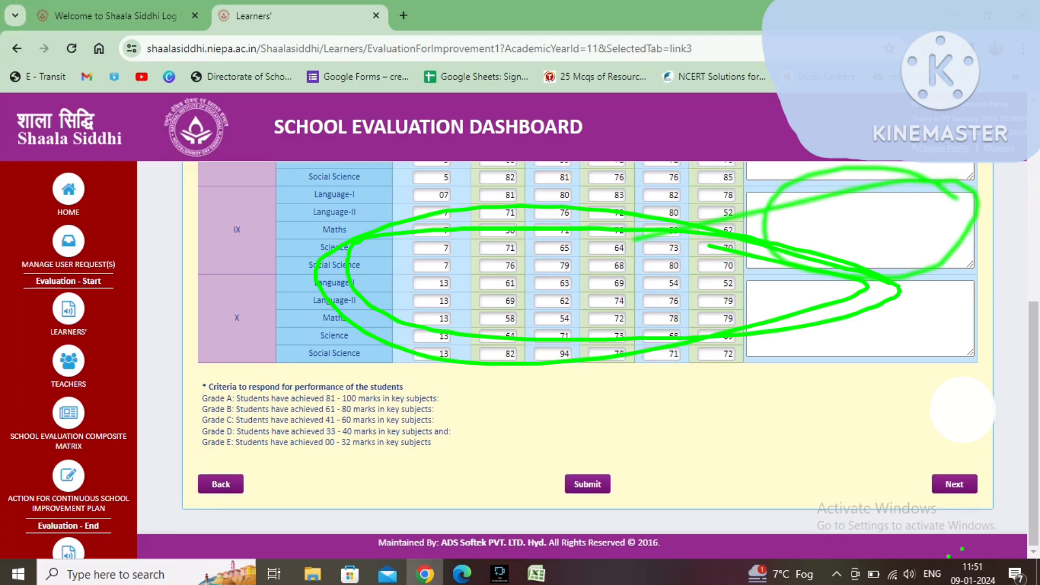
left_click(961, 477)
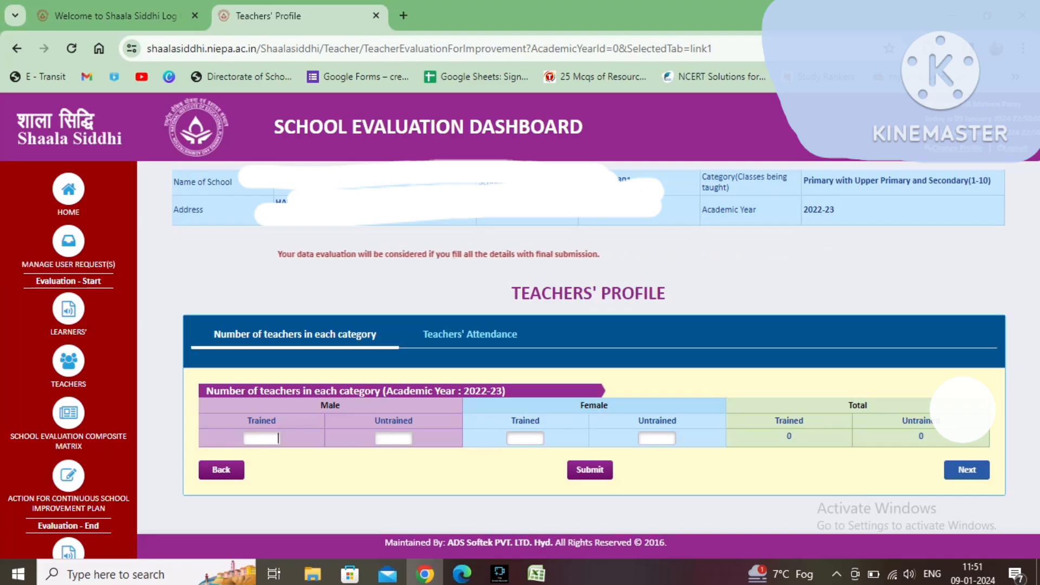
Step: Enter 12 trained and 0 untrained male teachers and submit the teacher category counts
type("12")
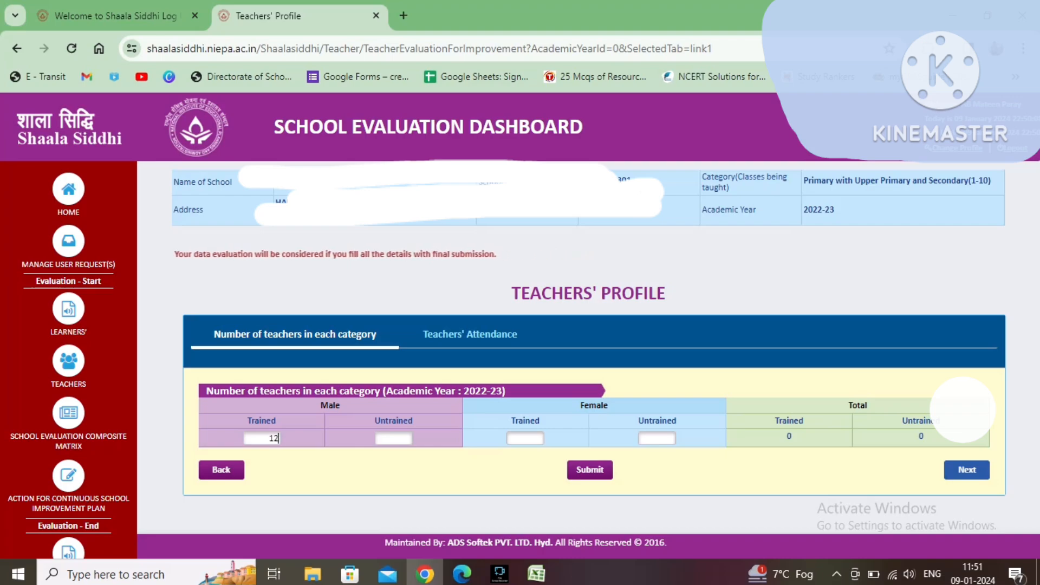
key("Tab")
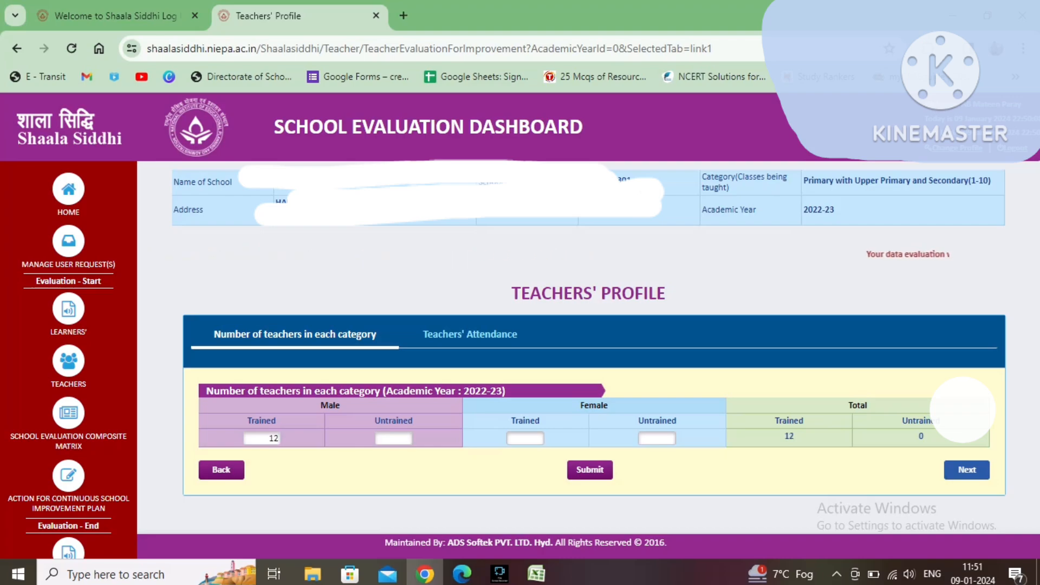
type("0")
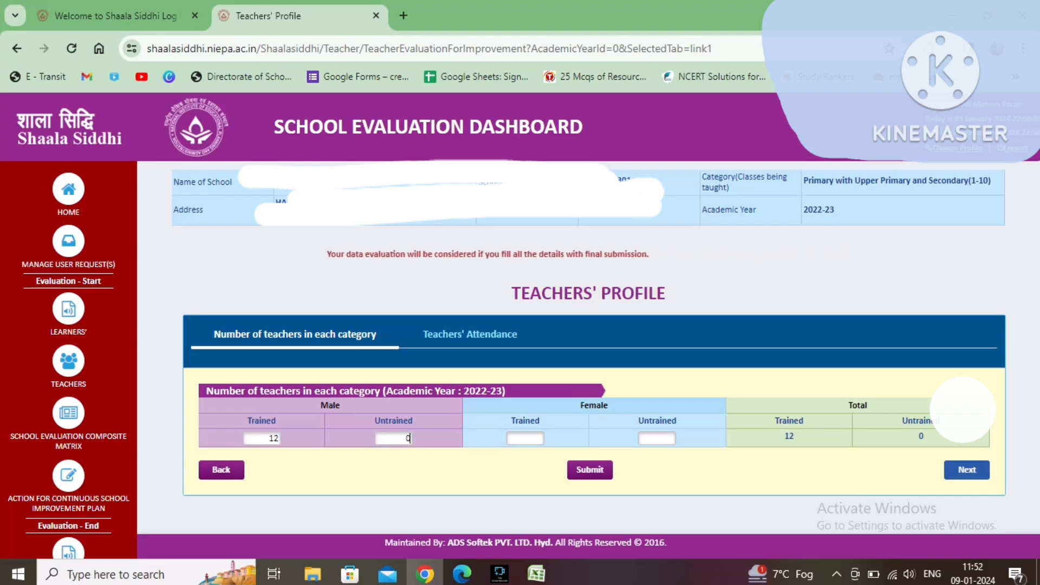
left_click(590, 470)
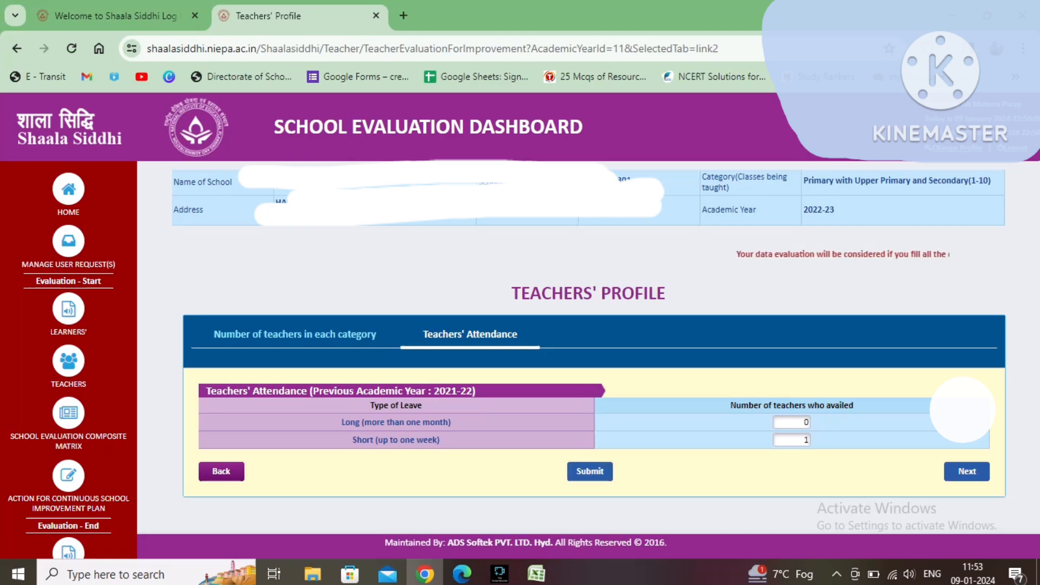
Step: Set the number of teachers who availed both long and short leave to 0 and submit the attendance
left_click(806, 440)
key("BackSpace")
type("0")
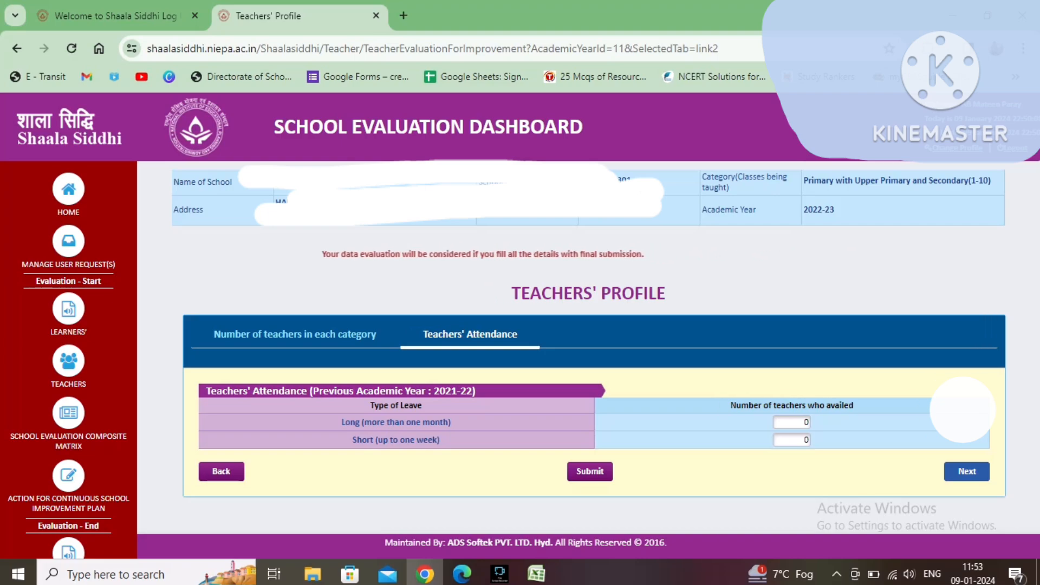
double_click(806, 423)
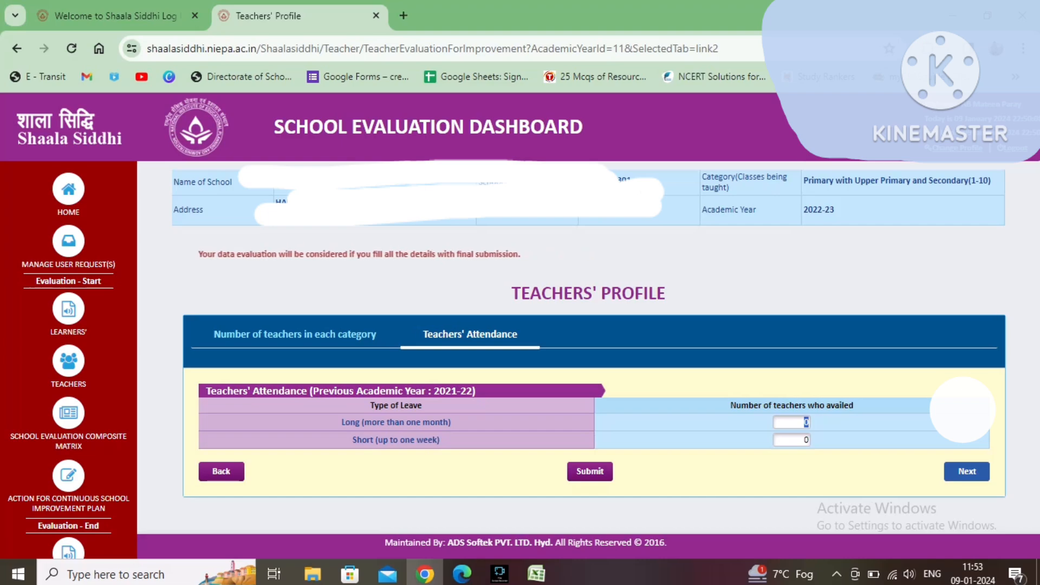
key("Tab")
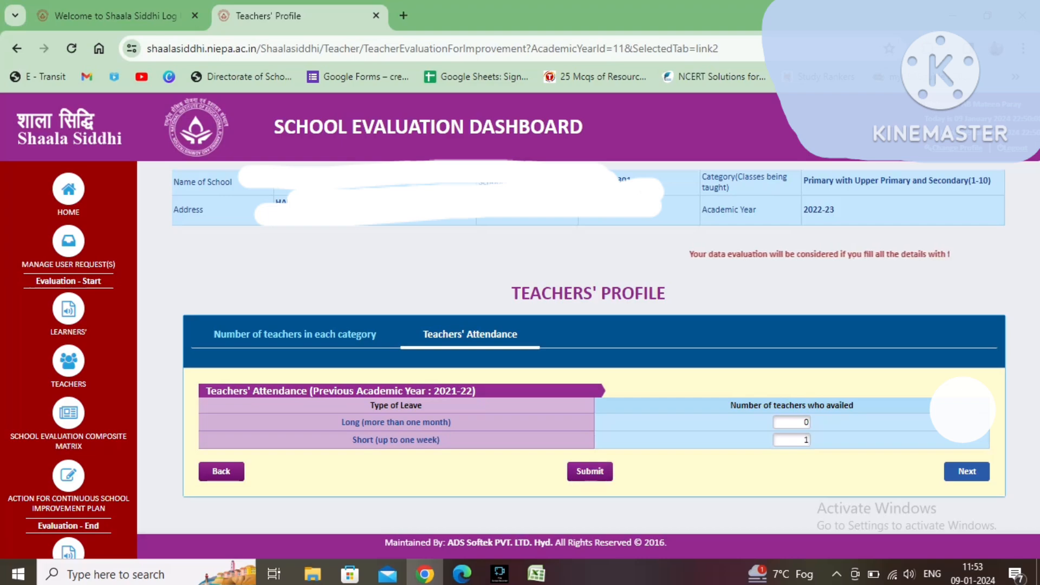
key("BackSpace")
type("0")
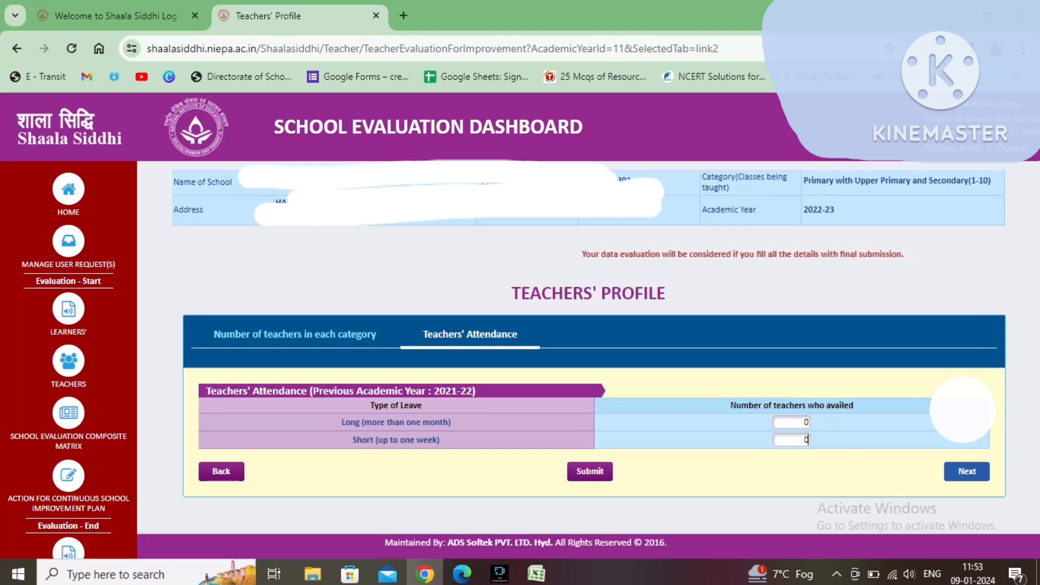
left_click(590, 471)
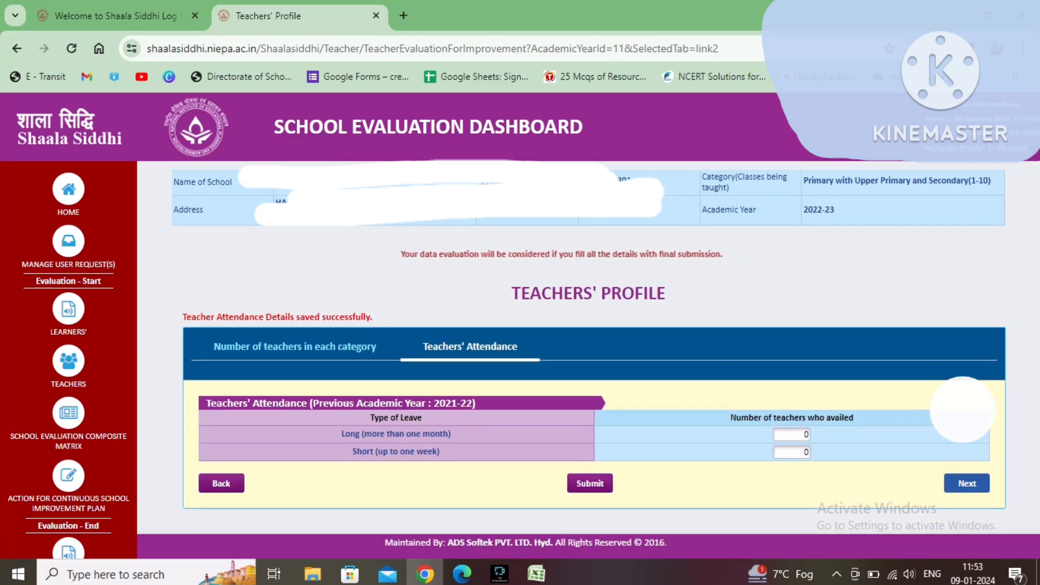
Step: Open the Domain-I composite matrix and set the Electricity and Gadgets improvement priority to Medium
left_click(967, 483)
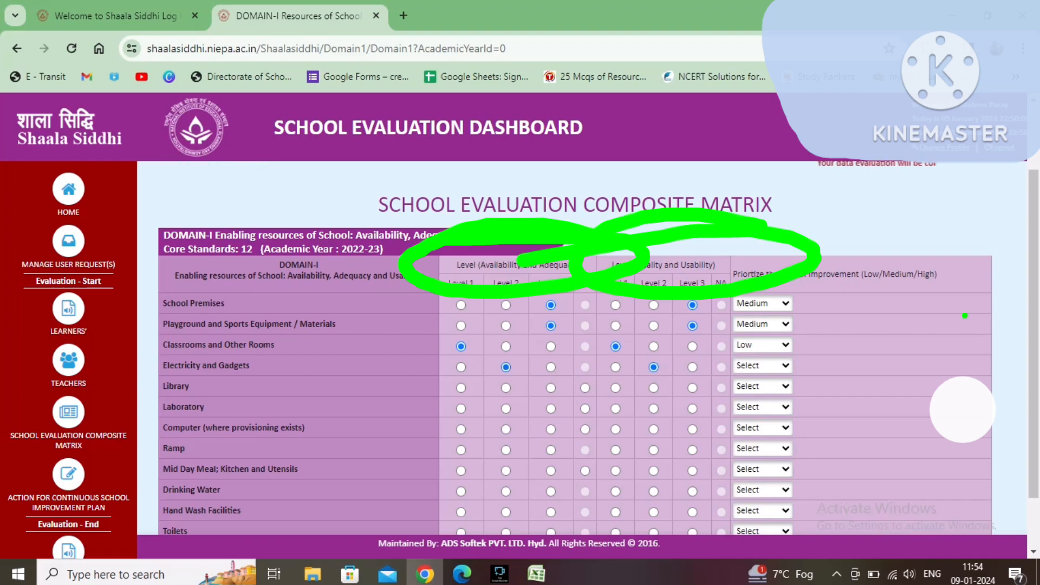
left_click(763, 365)
left_click(758, 393)
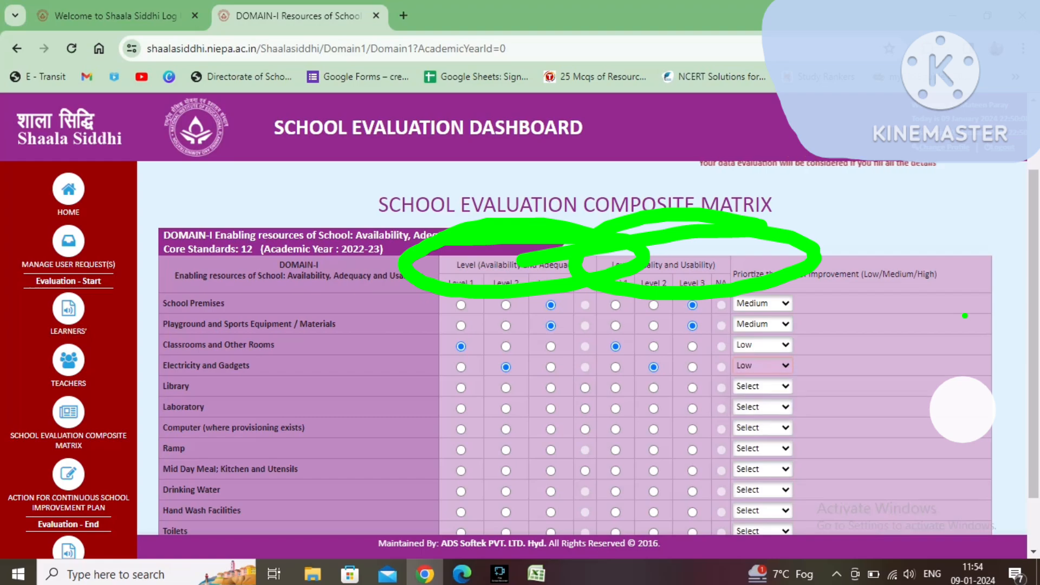
left_click(763, 365)
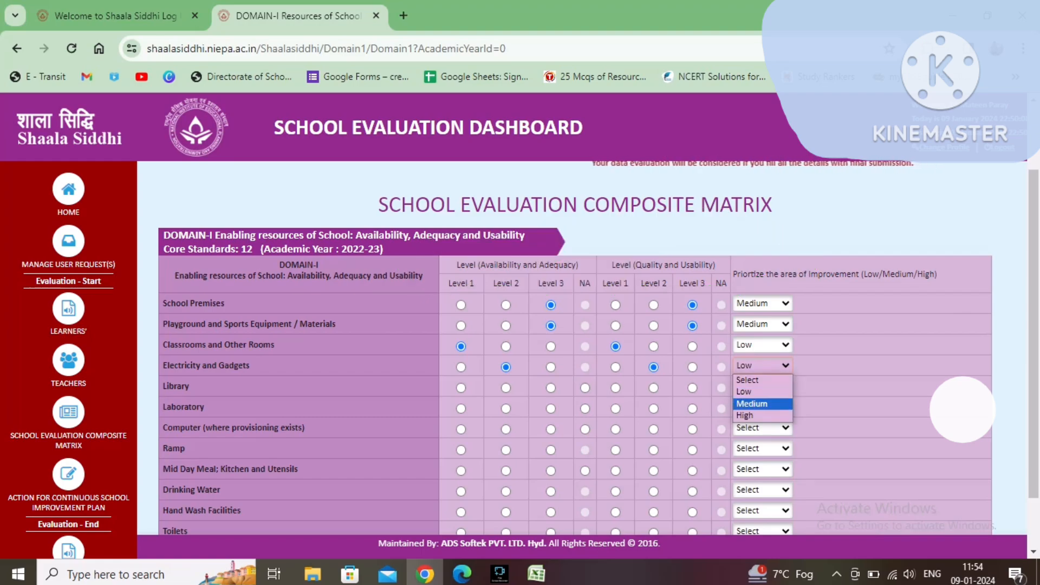
left_click(758, 404)
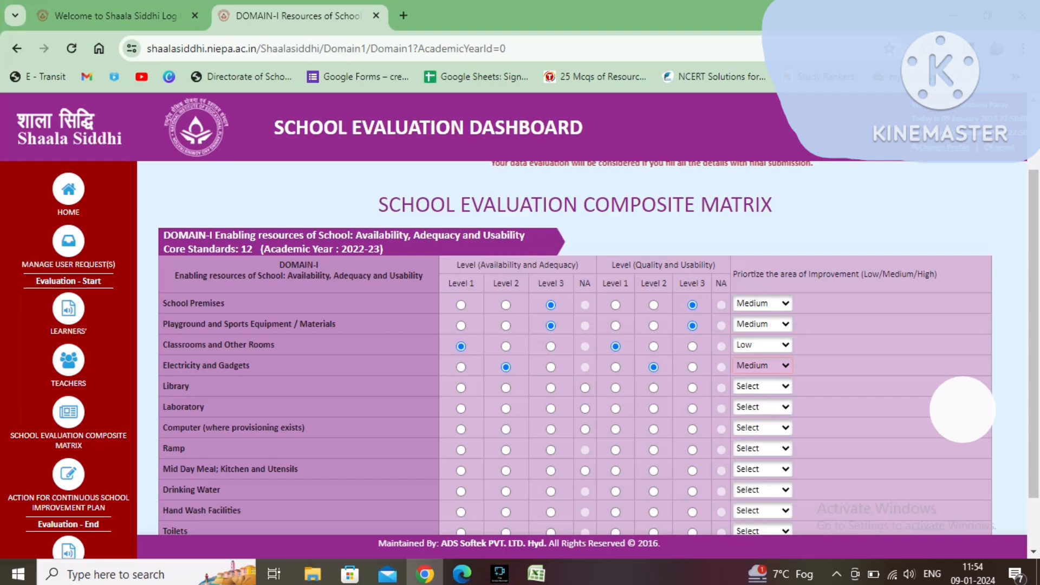
Step: Rate Library at Level 2 for availability and quality, with improvement priority Medium
left_click(506, 388)
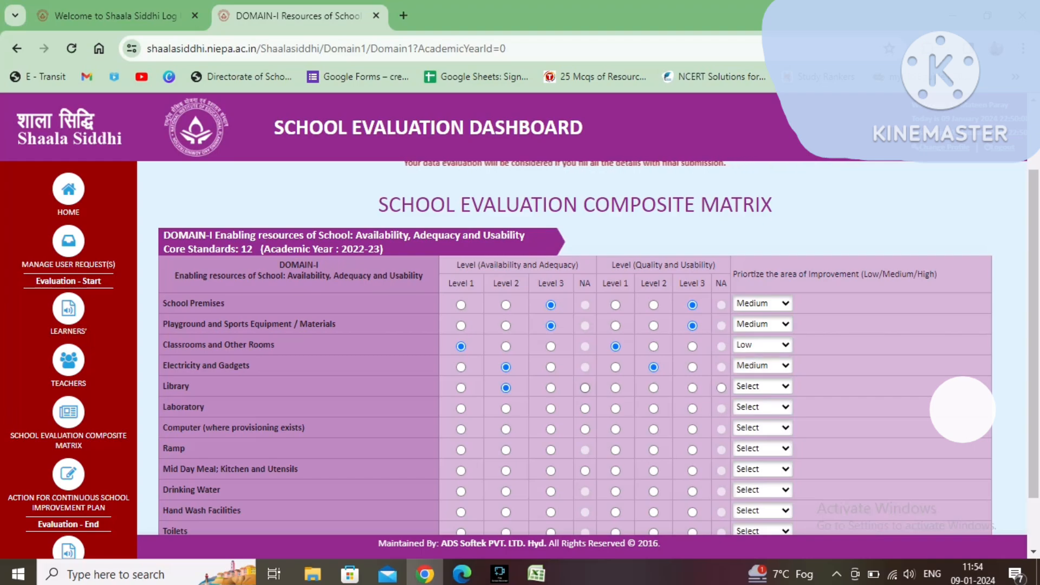
left_click(653, 388)
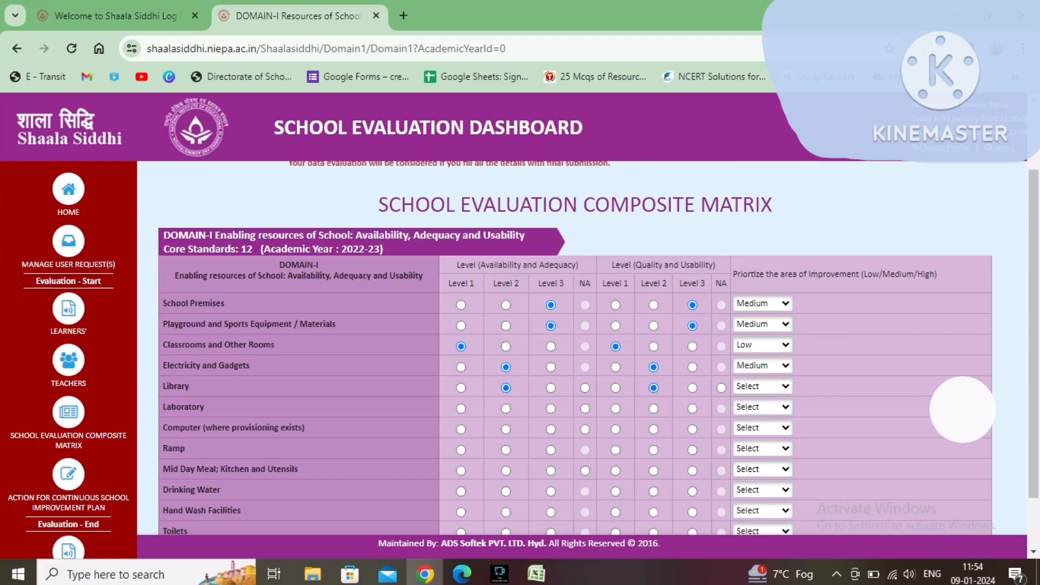
left_click(762, 387)
left_click(752, 425)
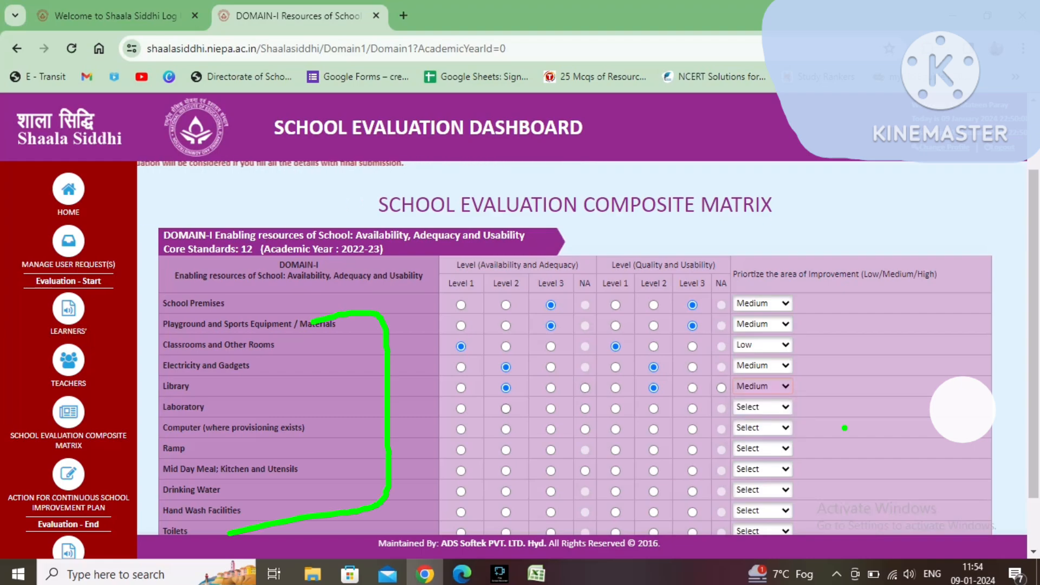
Step: Rate Laboratory at Level 1 for availability and quality, with improvement priority Low
left_click(506, 409)
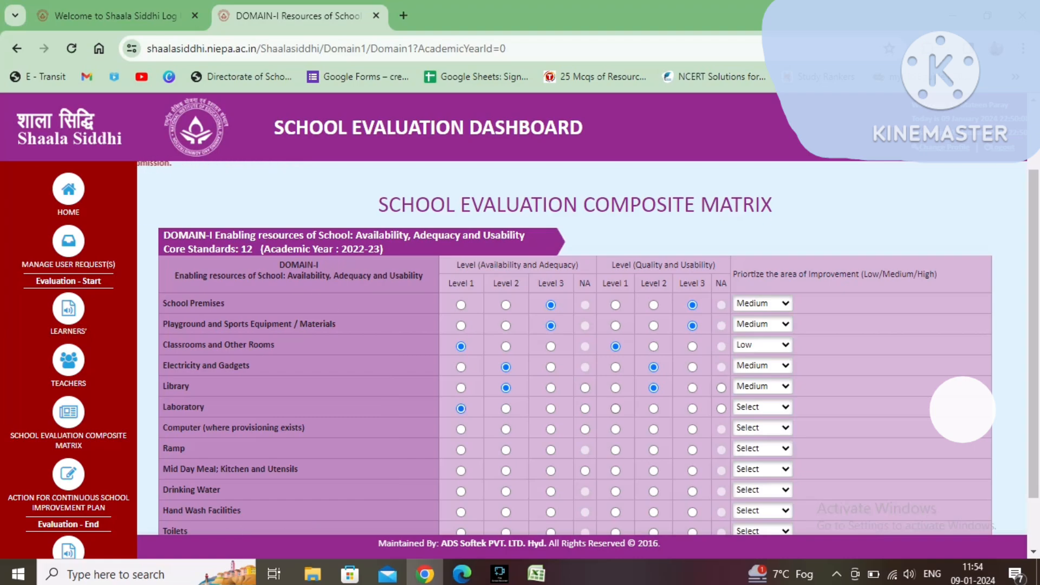
left_click(761, 407)
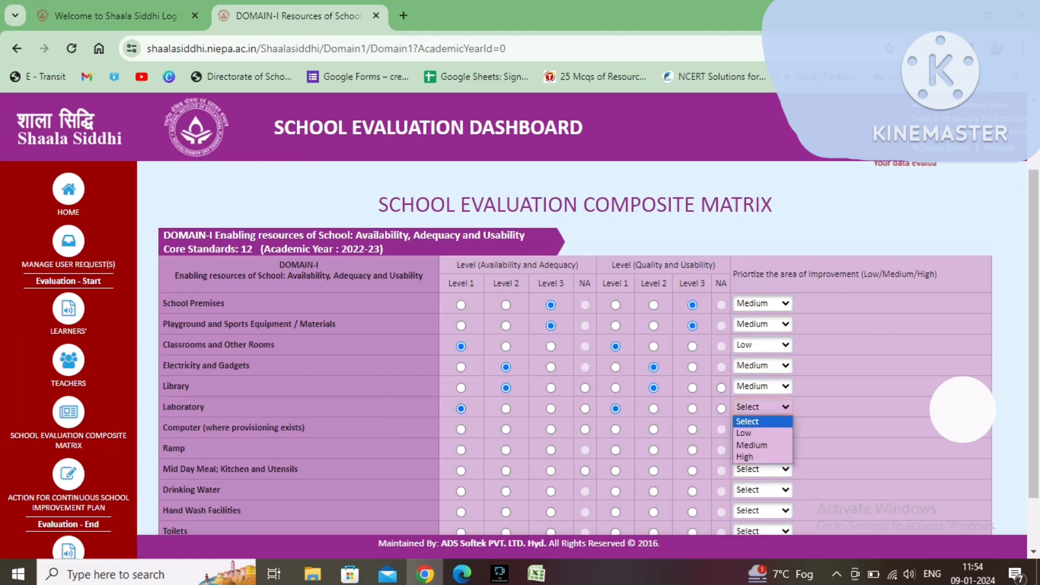
left_click(747, 432)
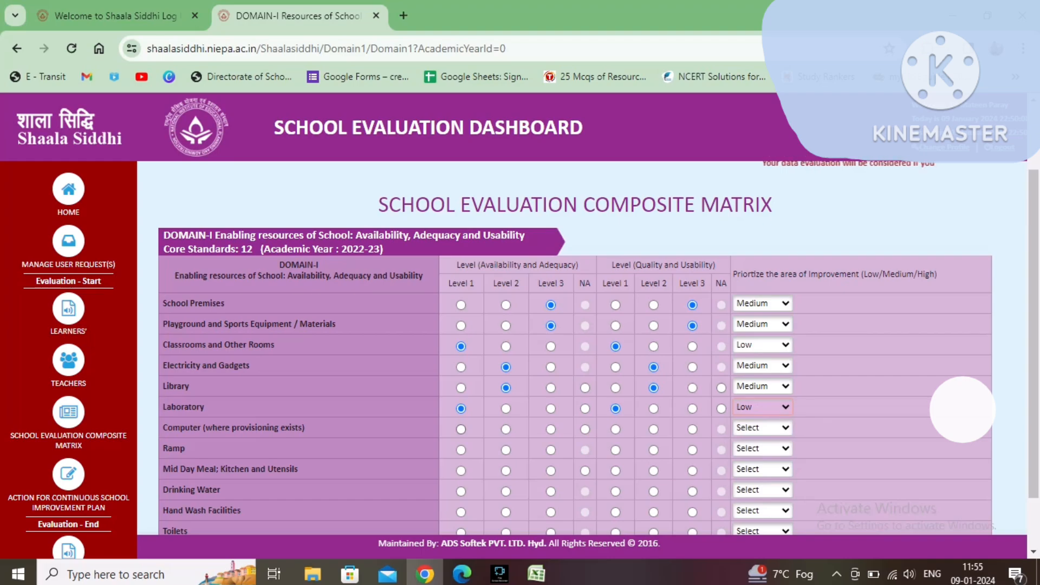
Step: Rate Computer at Level 1 for availability and quality, with improvement priority Low
left_click(461, 430)
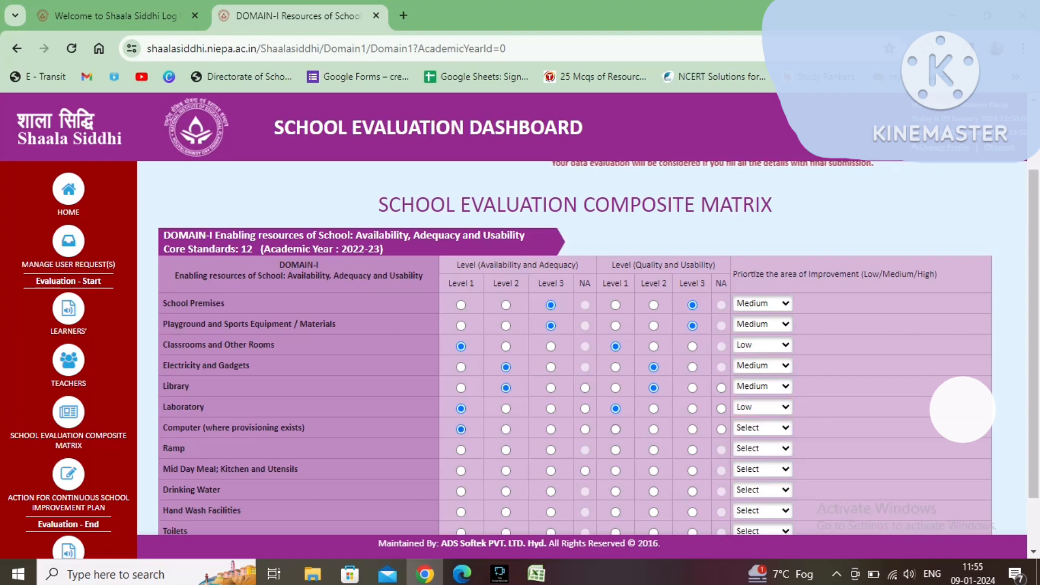
left_click(616, 430)
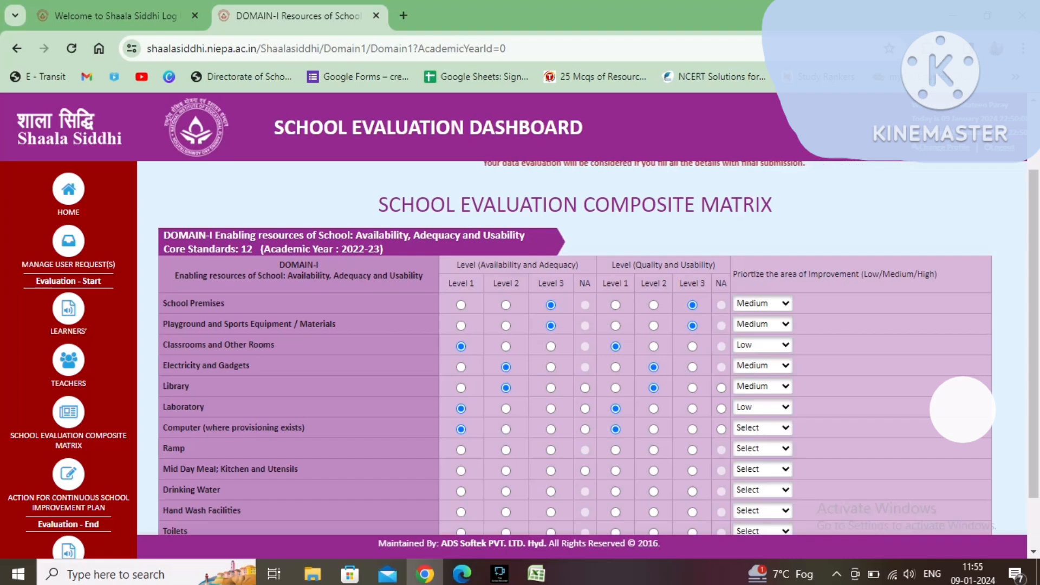
left_click(762, 428)
left_click(753, 453)
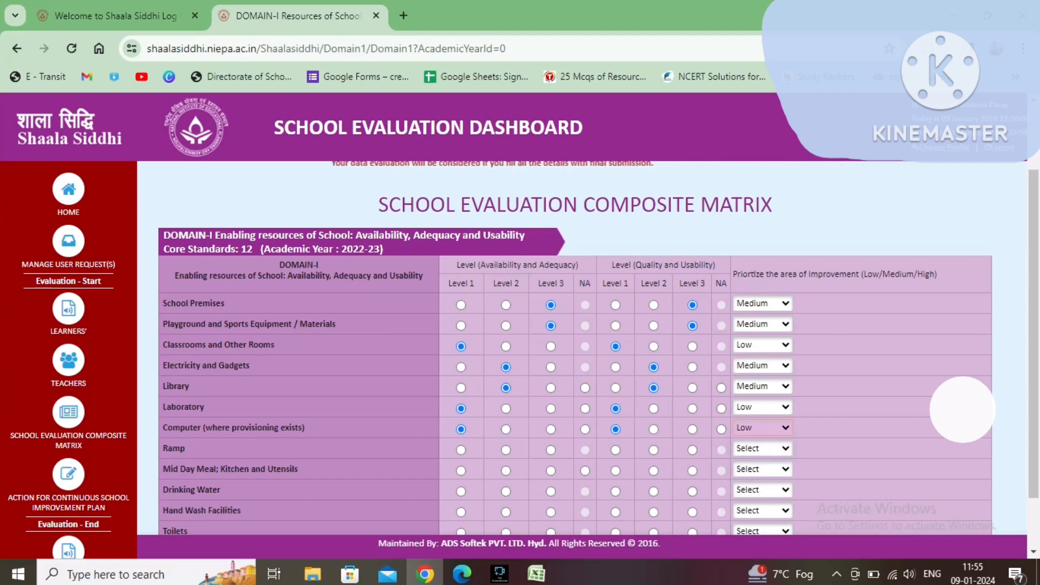
Step: Rate Ramp at Level 1 for availability and quality, with improvement priority Low
left_click(461, 450)
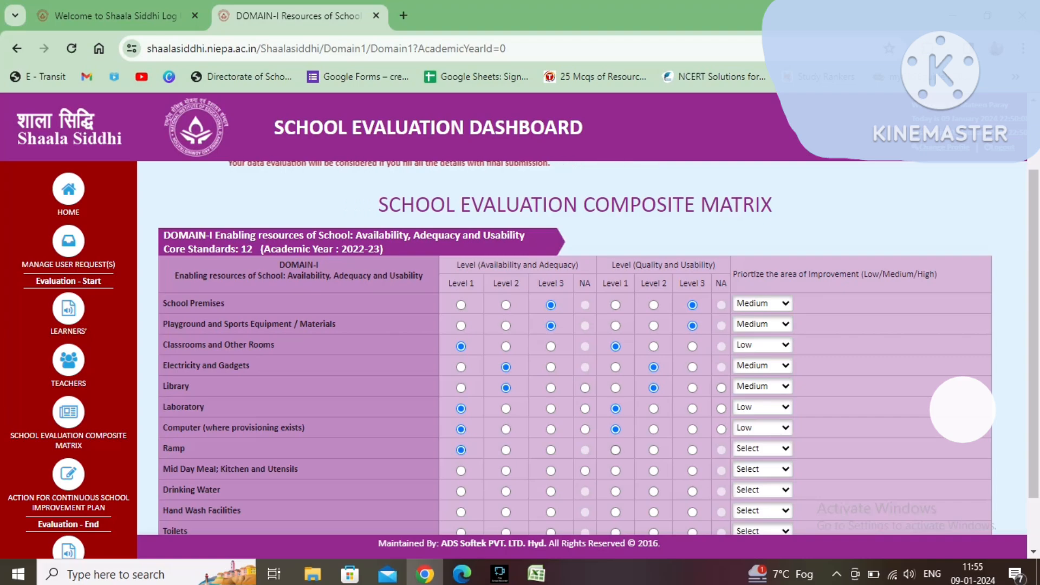
left_click(616, 450)
left_click(762, 449)
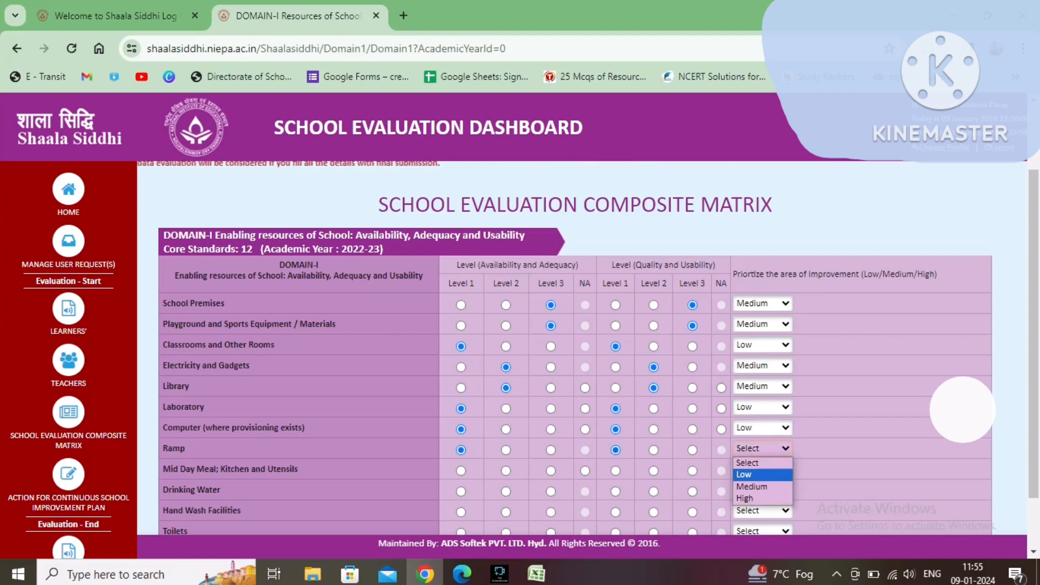
left_click(753, 475)
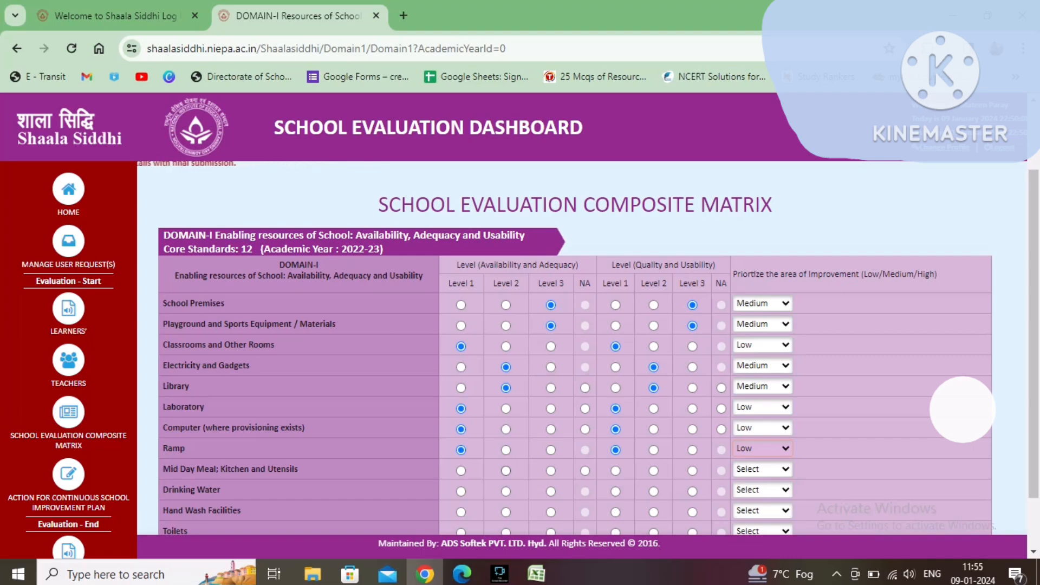
Step: Rate Mid Day Meal: Kitchen and Utensils at Level 2 for availability and quality, with improvement priority Medium
left_click(506, 471)
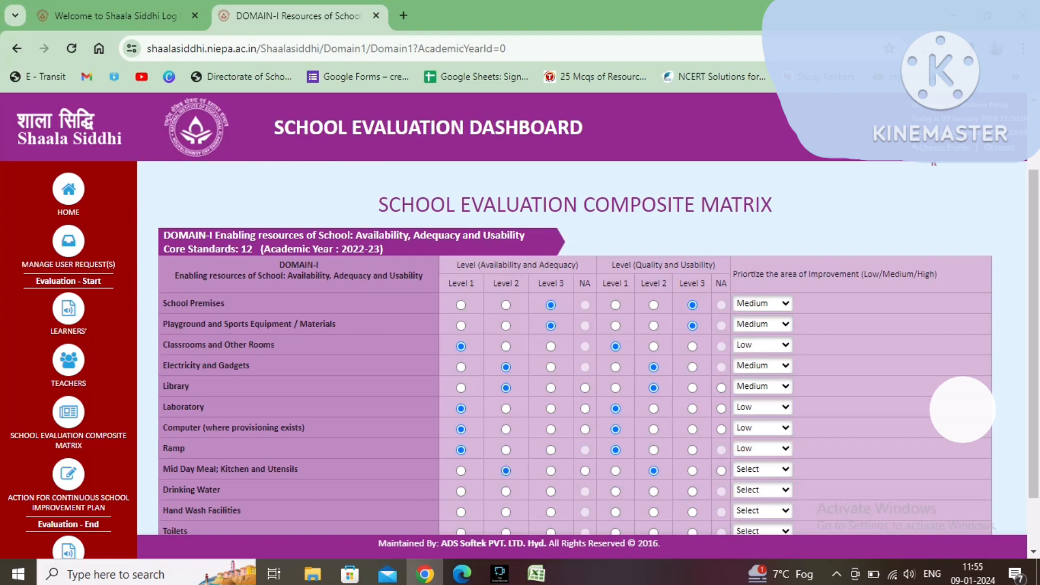
left_click(762, 469)
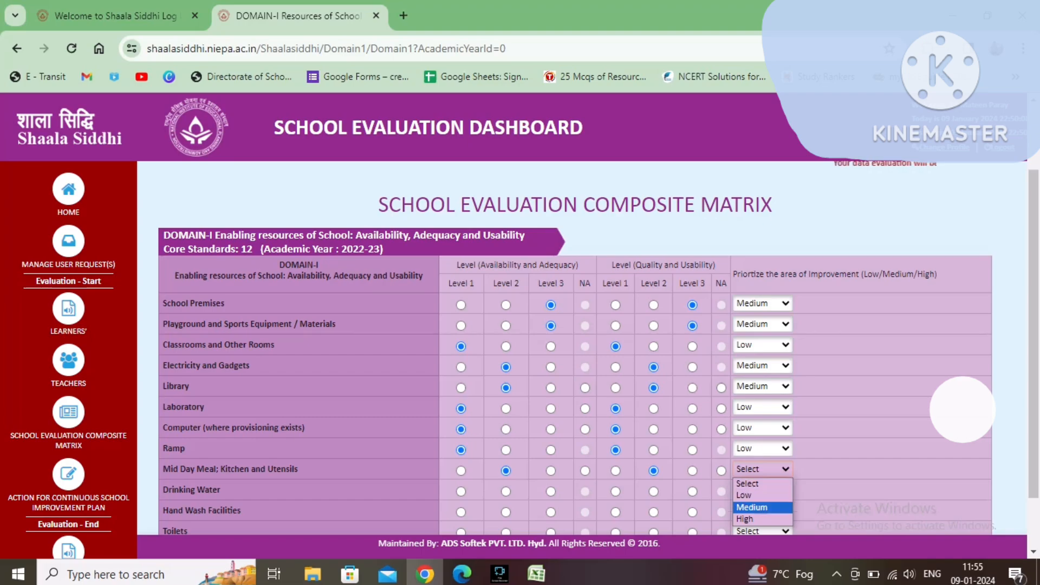
left_click(762, 508)
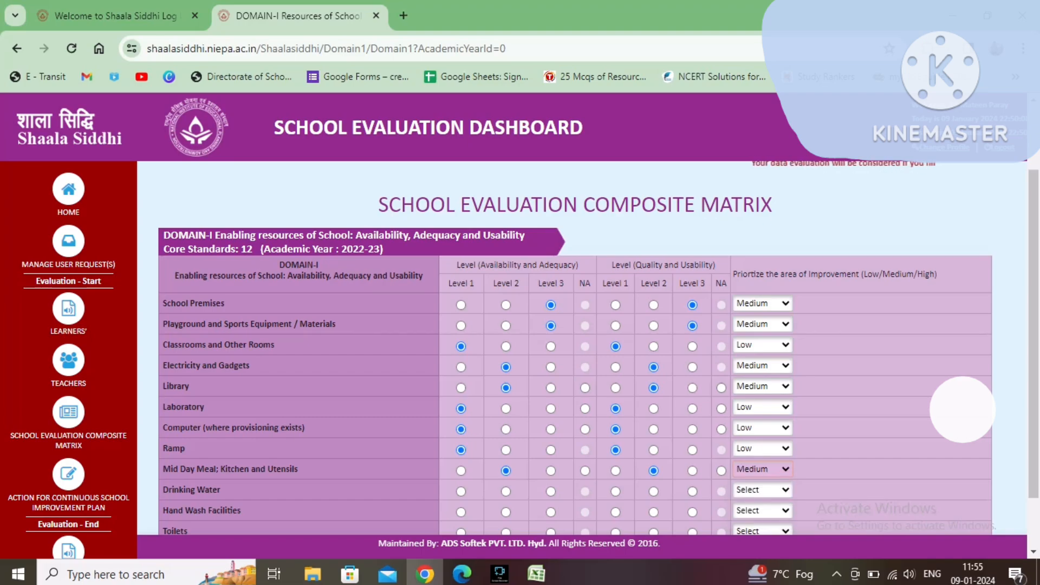
Step: Rate Drinking Water at Level 2 for availability and quality, with improvement priority Medium
left_click(506, 491)
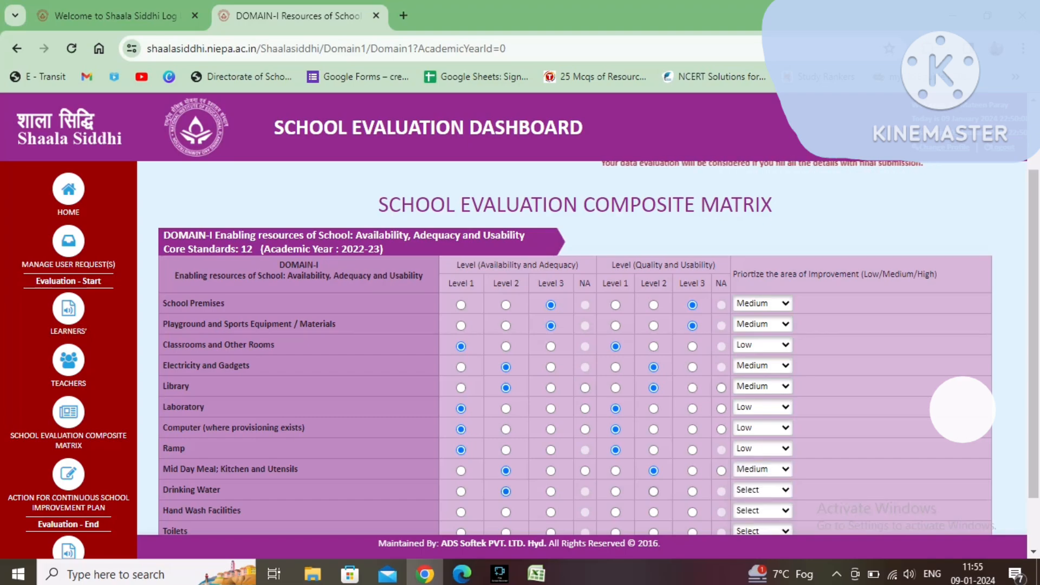
left_click(654, 491)
left_click(762, 490)
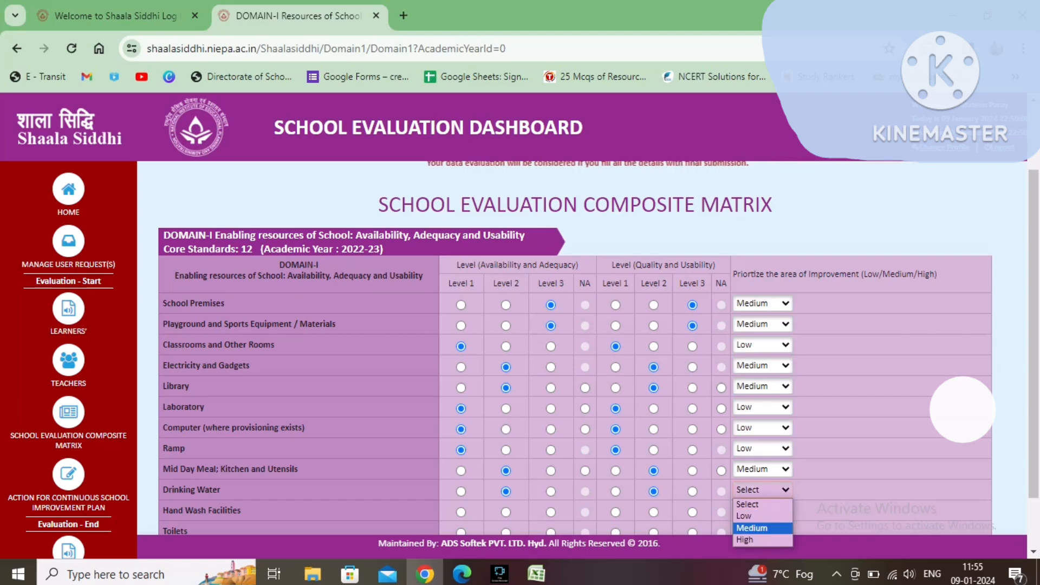
left_click(752, 528)
Step: Rate Drinking Water at Level 1 for availability and quality, with improvement priority Low
scroll(759, 422, "down", 3)
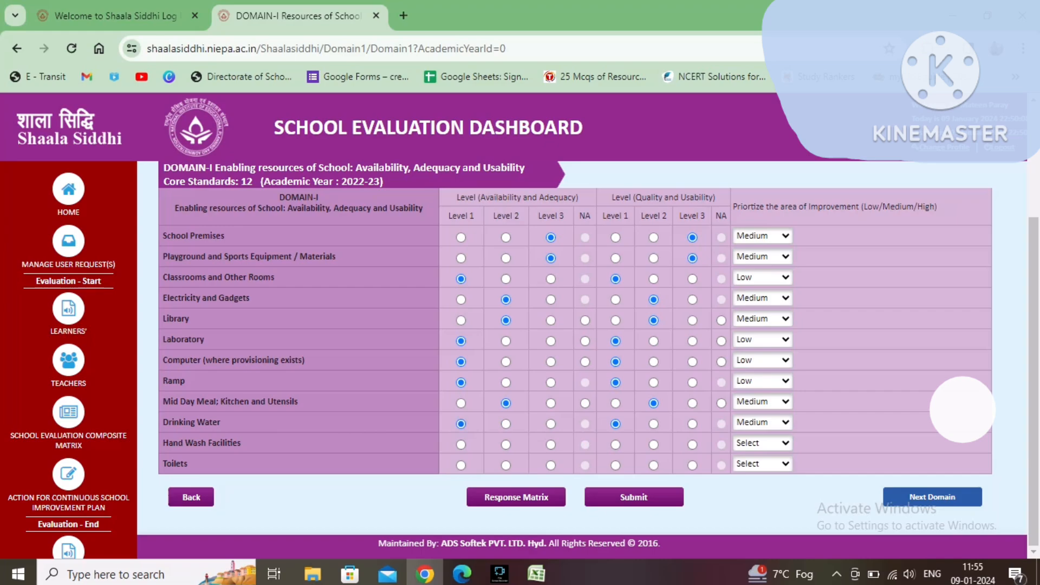
left_click(762, 422)
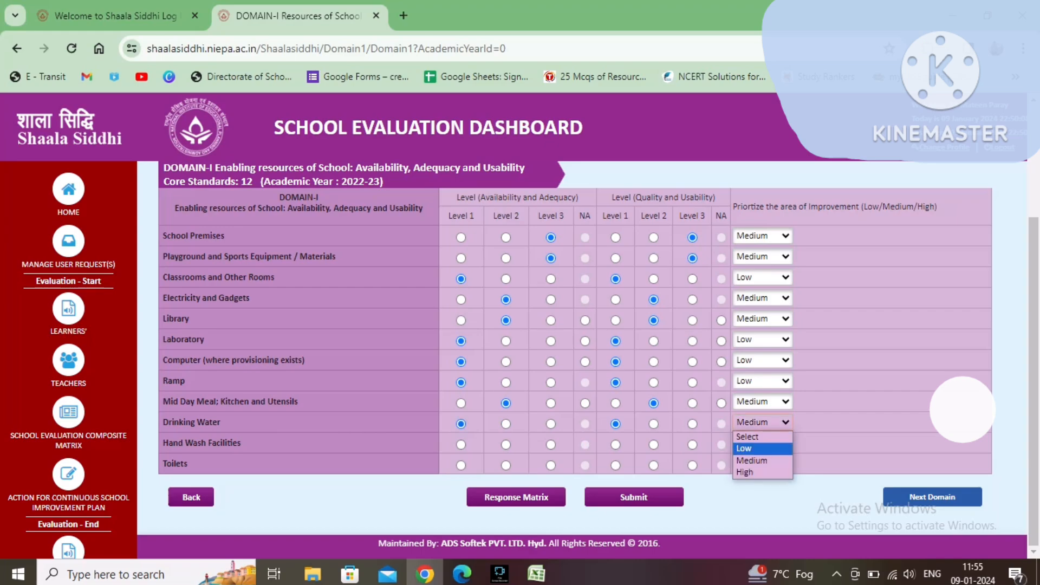
left_click(762, 449)
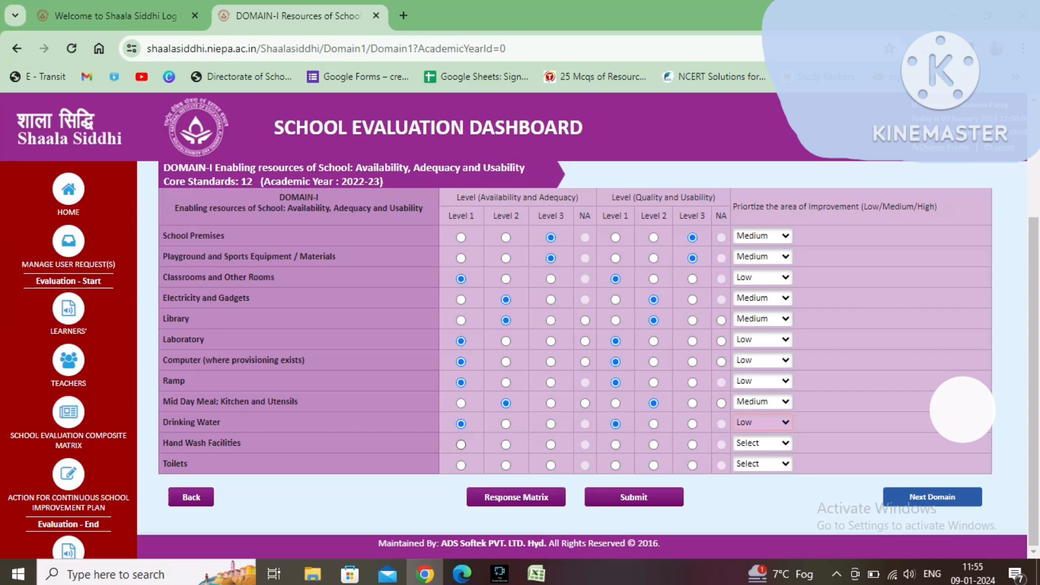
Step: Rate Hand Wash Facilities at Level 1 for availability and quality, with improvement priority Low
left_click(461, 445)
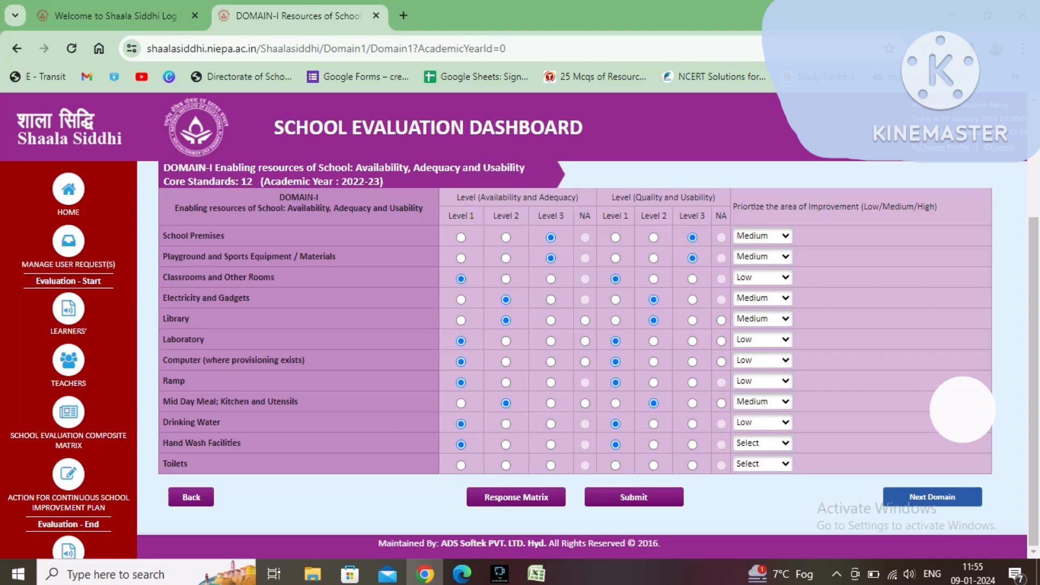
left_click(763, 443)
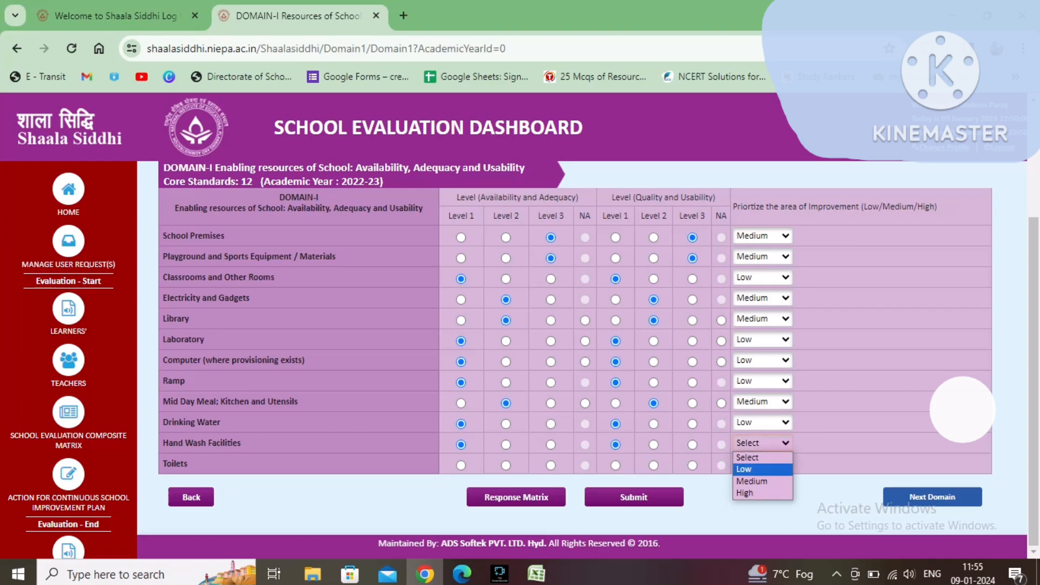
left_click(758, 469)
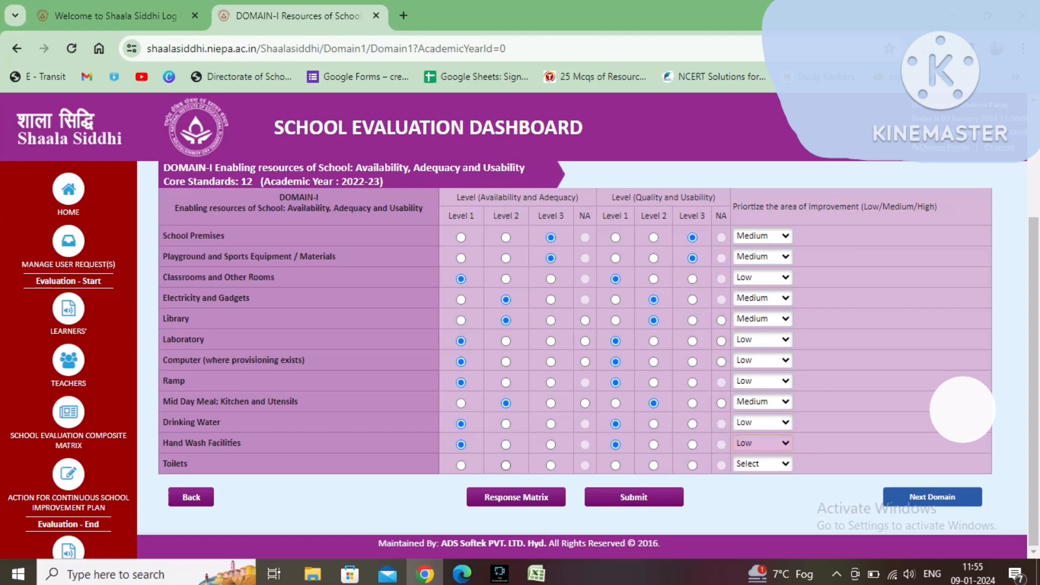
Step: Rate Toilets at Level 2 for availability and quality, with improvement priority Medium
left_click(505, 465)
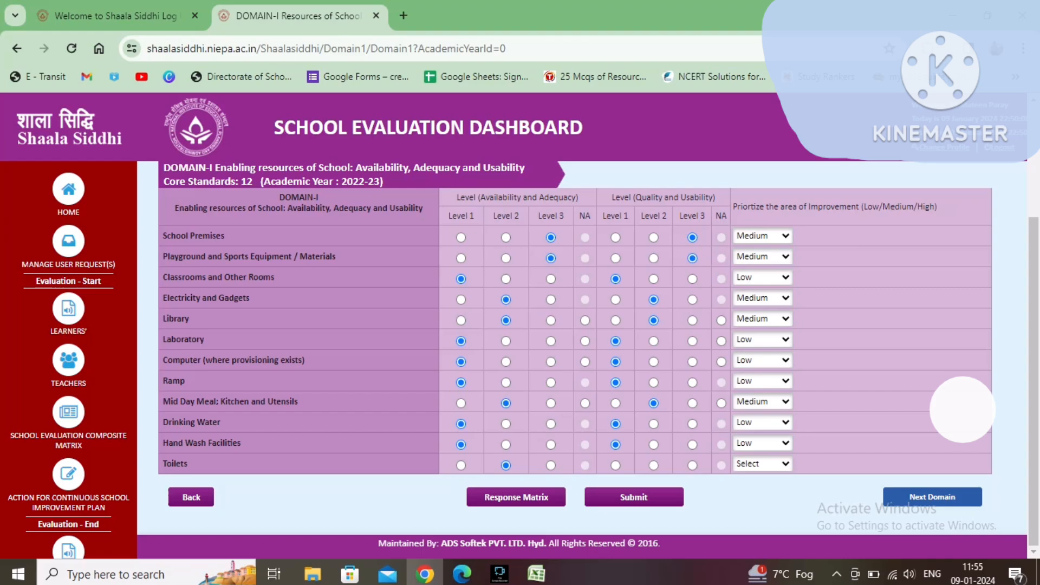
left_click(763, 464)
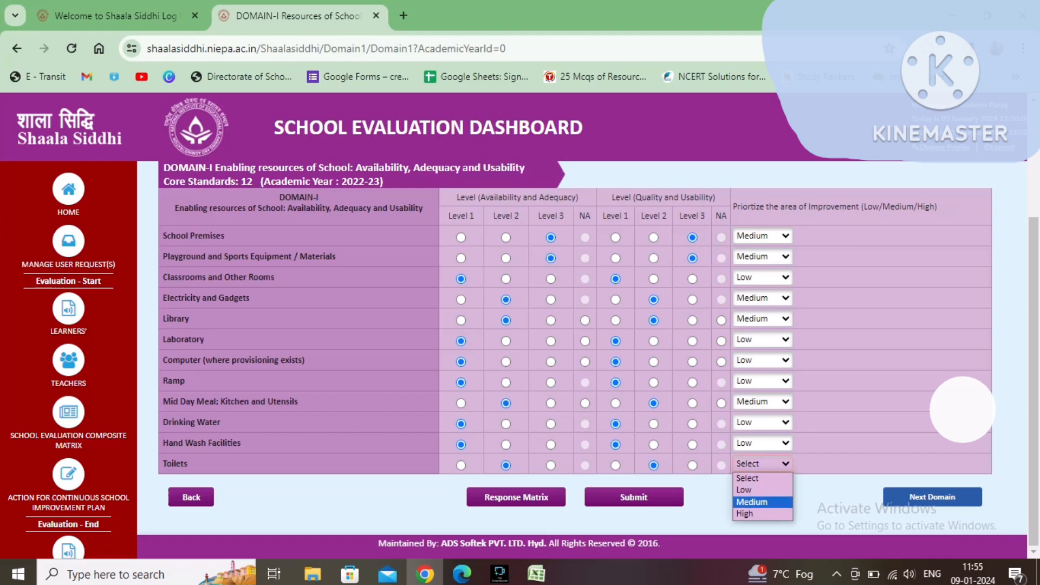
left_click(752, 502)
Step: Submit the Domain-I ratings and move on to the next domain
left_click(634, 497)
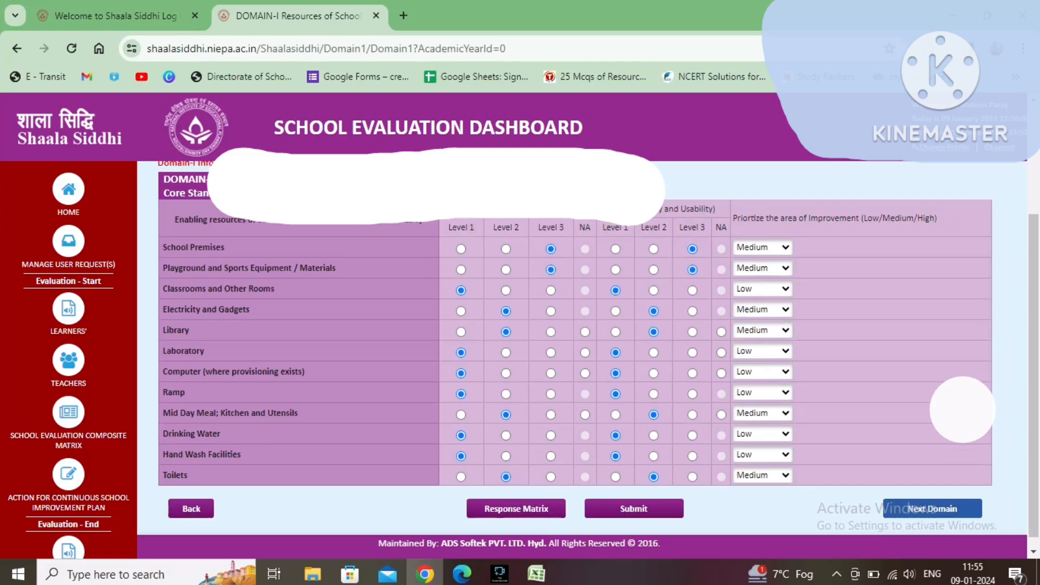
left_click(931, 508)
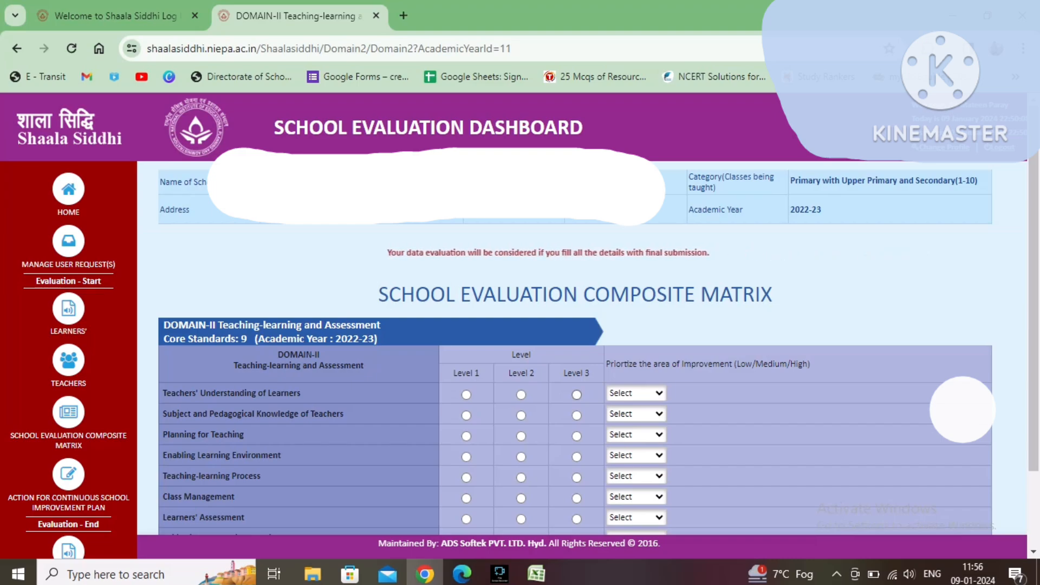
Step: Rate Teachers' Understanding of Learners at Level 3 with improvement priority High
left_click(576, 395)
left_click(636, 393)
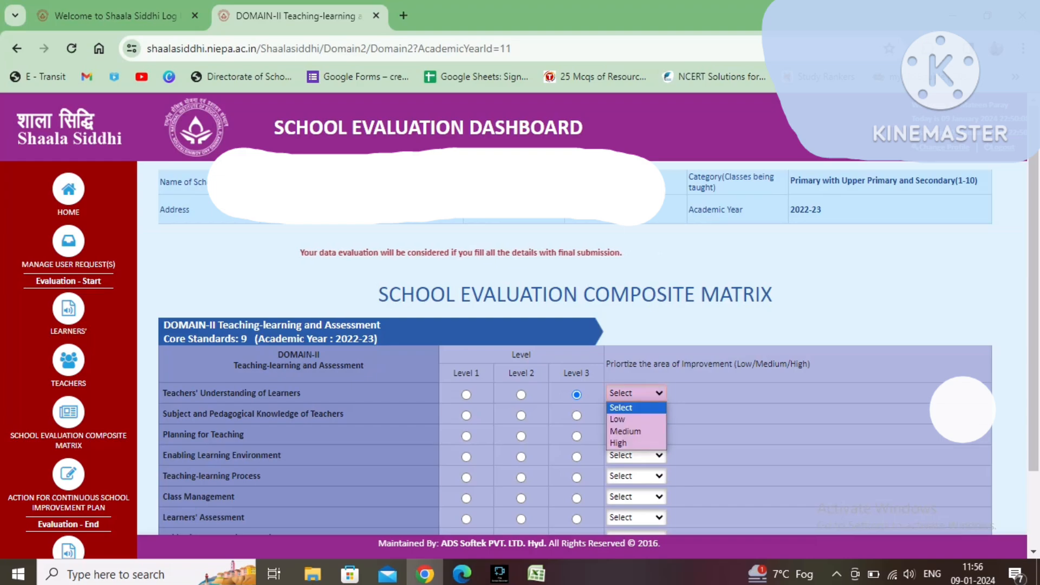
key("Down")
key("Return")
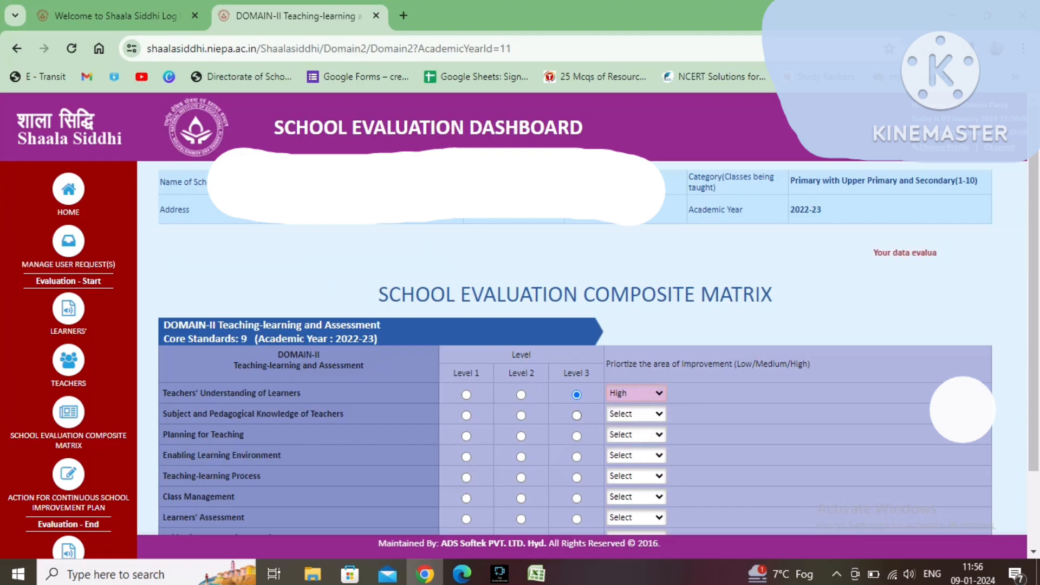
Step: Rate Subject and Pedagogical Knowledge of Teachers at Level 3 with improvement priority High
left_click(576, 416)
left_click(636, 414)
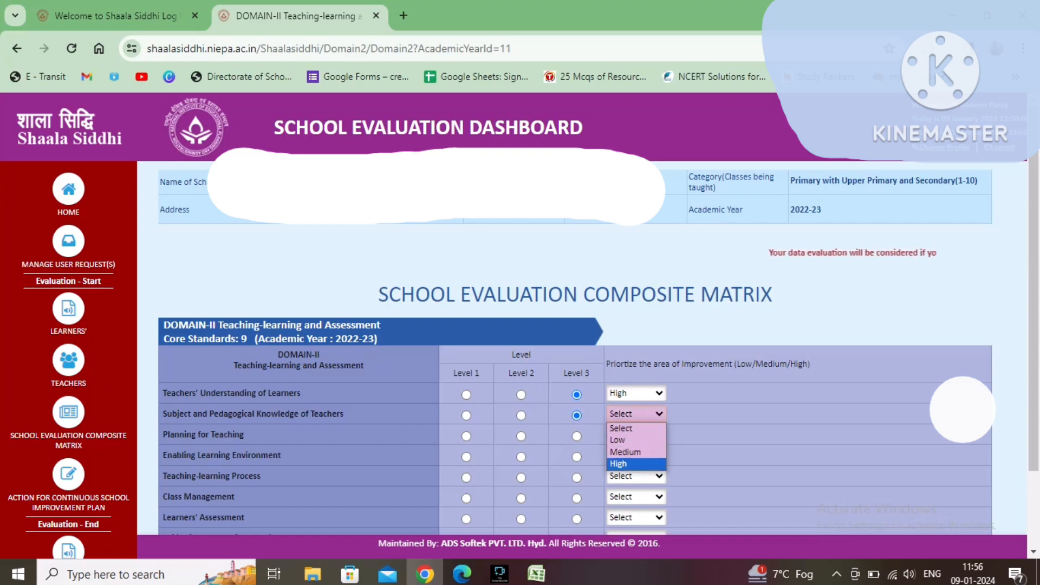
key("Return")
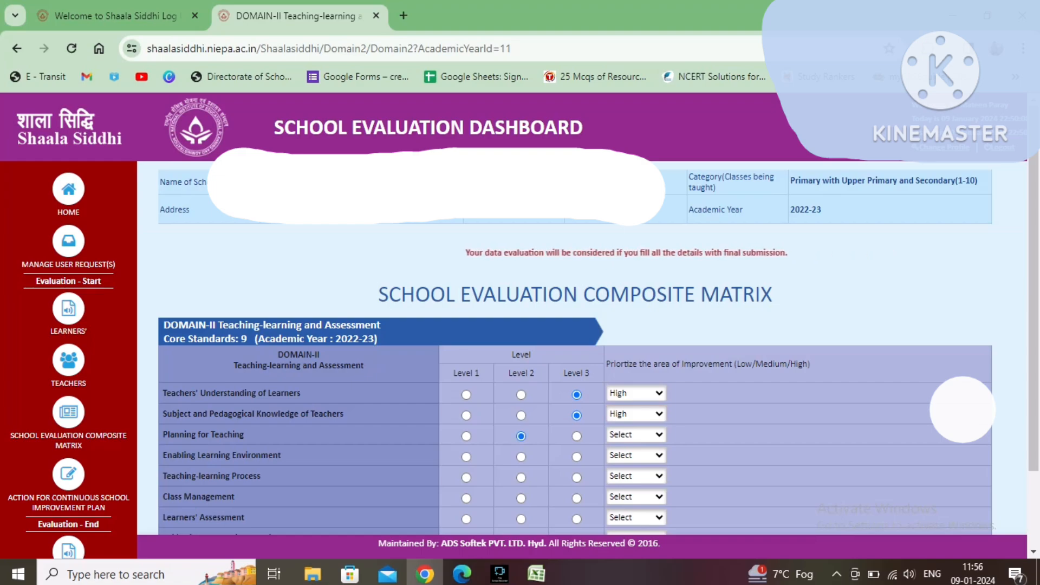
Step: Rate Planning for Teaching at Level 2 with improvement priority Medium
left_click(521, 436)
left_click(636, 434)
key("Return")
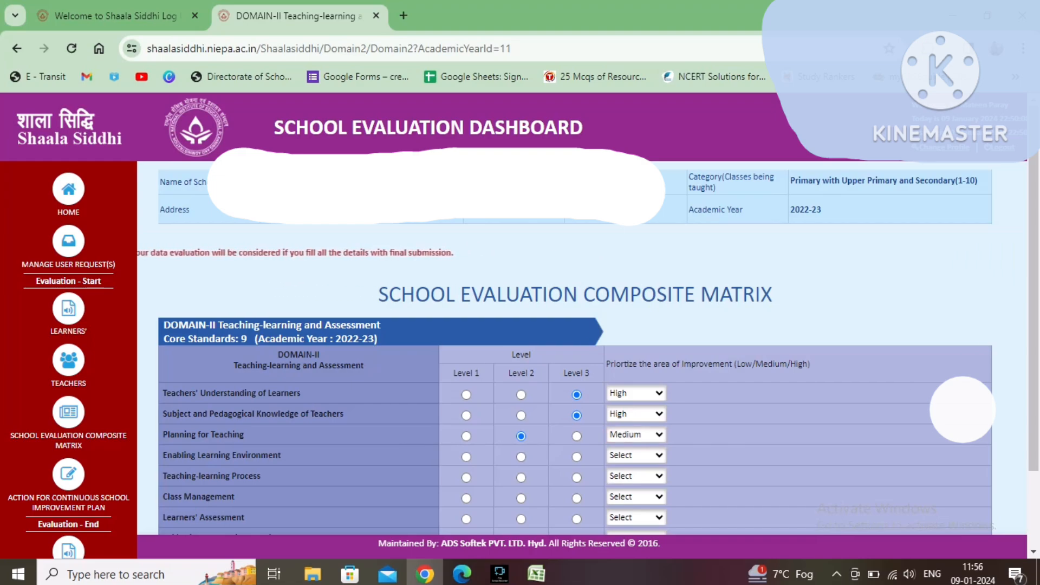
Step: Rate Enabling Learning Environment at Level 3 with improvement priority High
left_click(576, 456)
left_click(636, 455)
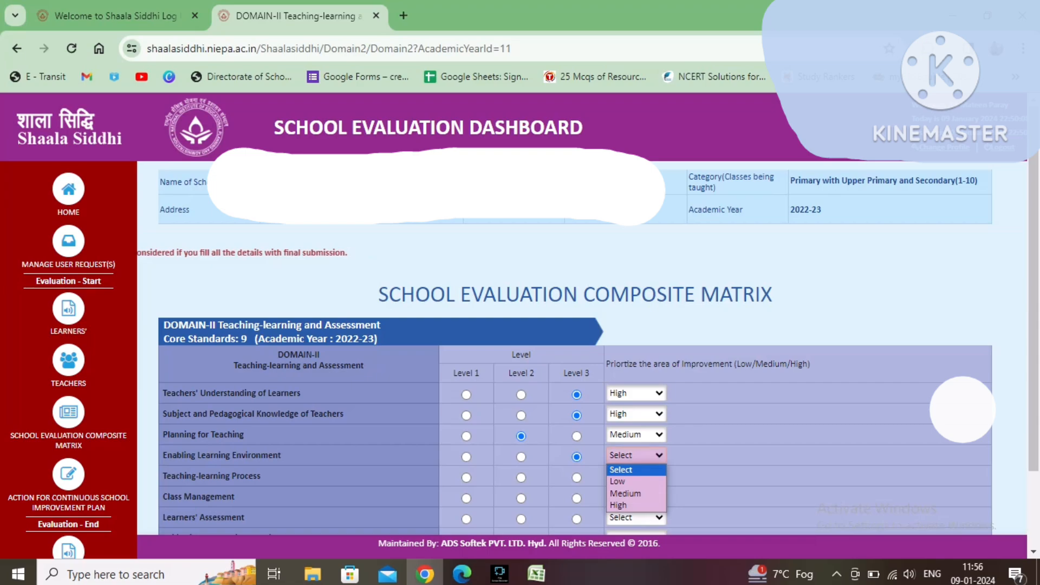
key("Return")
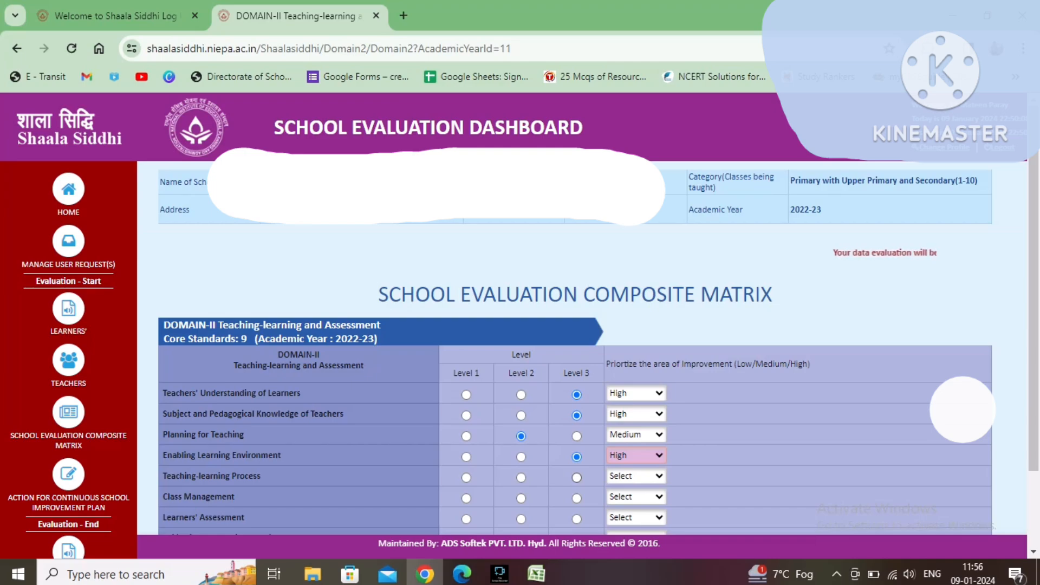
Step: Rate Teaching-learning Process at Level 2 with improvement priority Medium
left_click(521, 477)
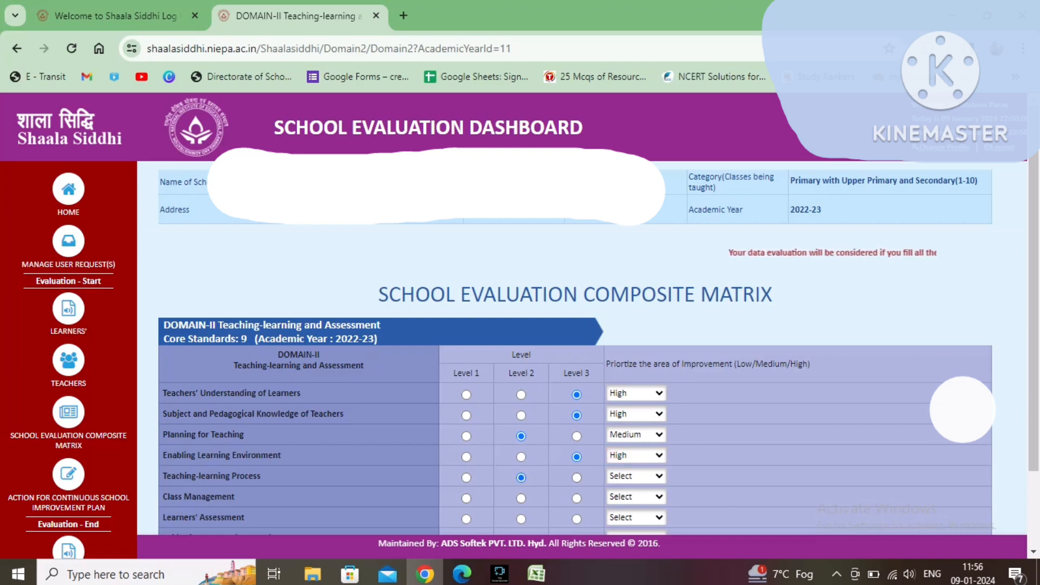
left_click(636, 476)
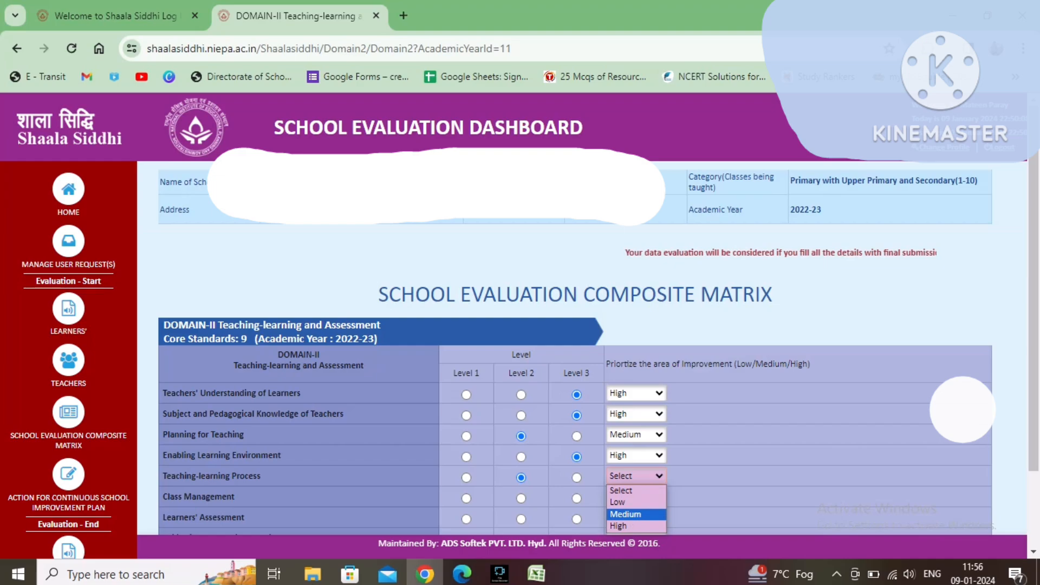
left_click(631, 514)
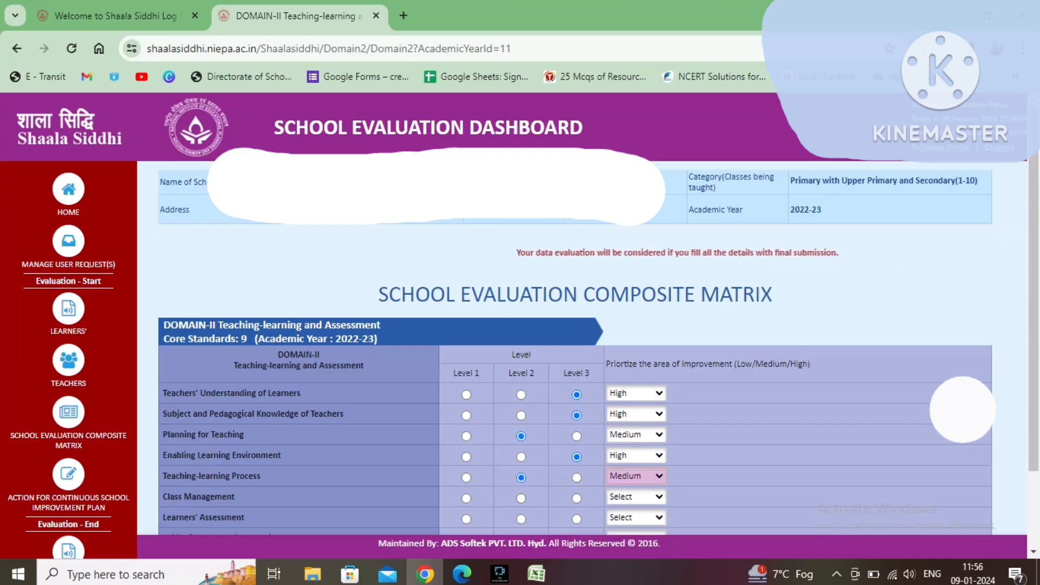
Step: Rate Class Management at Level 2 with improvement priority Medium
left_click(521, 499)
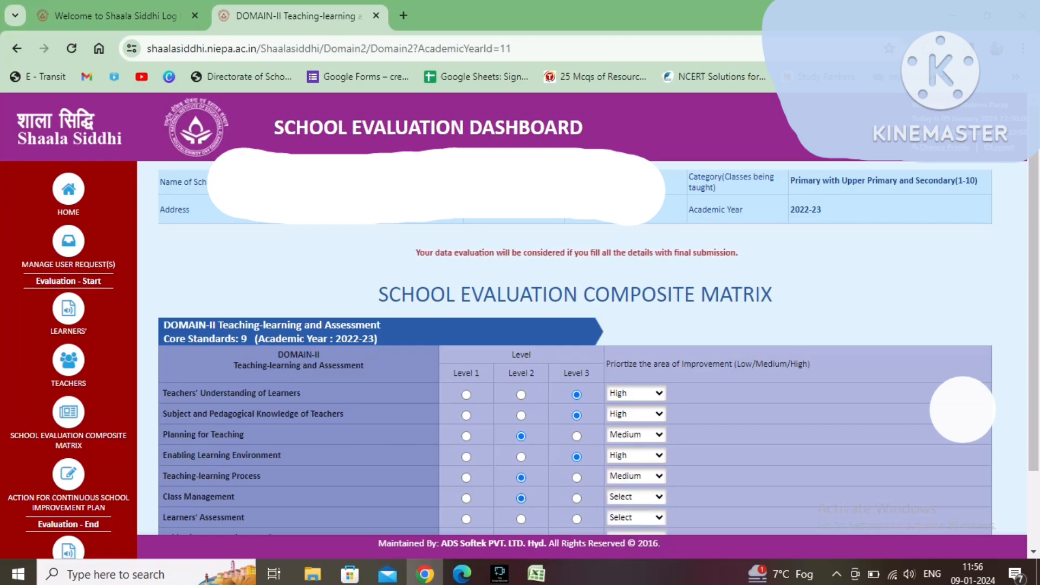
left_click(636, 497)
left_click(626, 535)
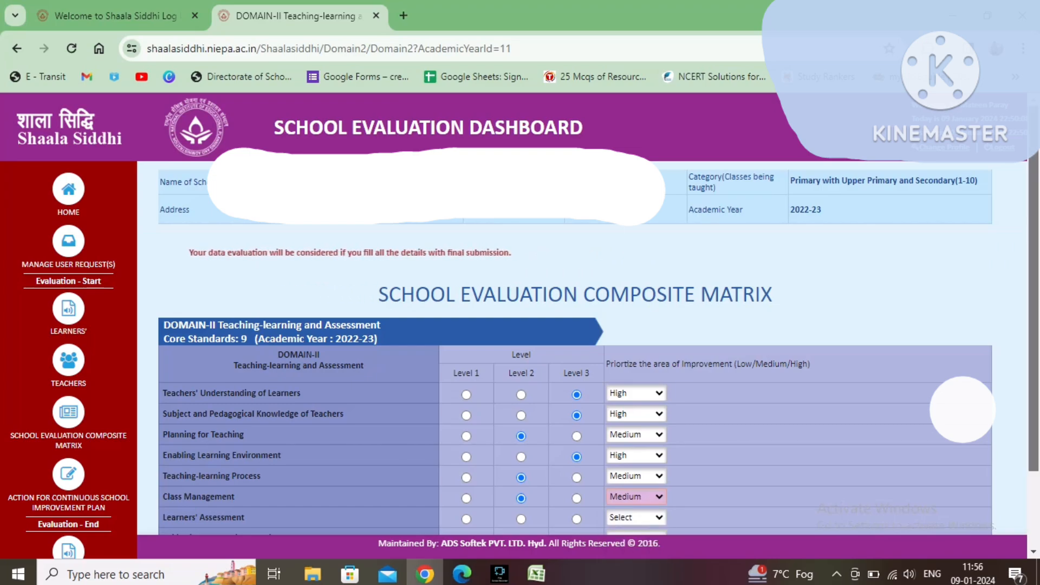
scroll(574, 347, "down", 2)
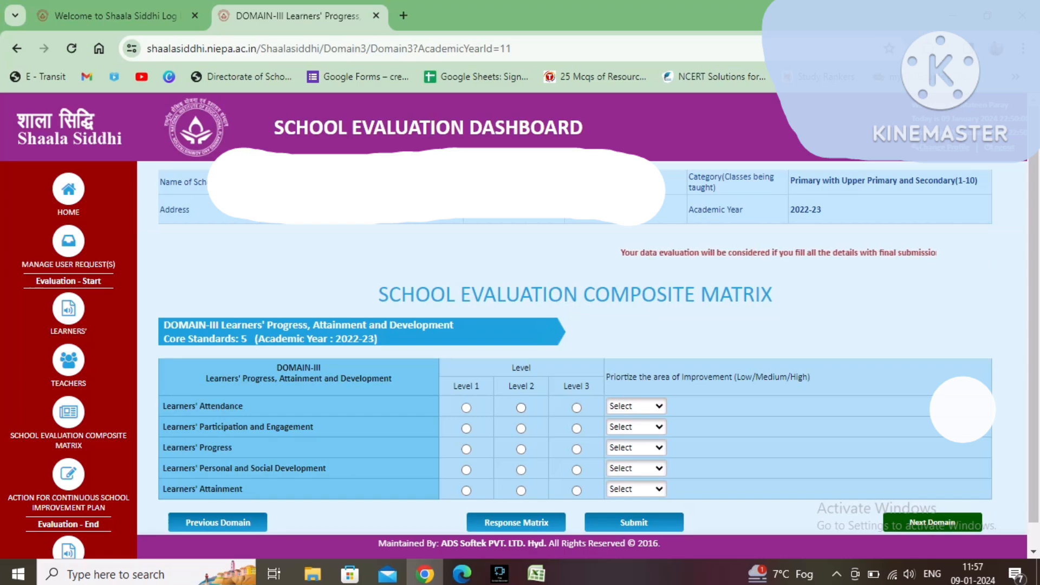
Step: Rate Learners' Attendance at Level 1 with improvement priority Low
left_click(466, 408)
left_click(636, 407)
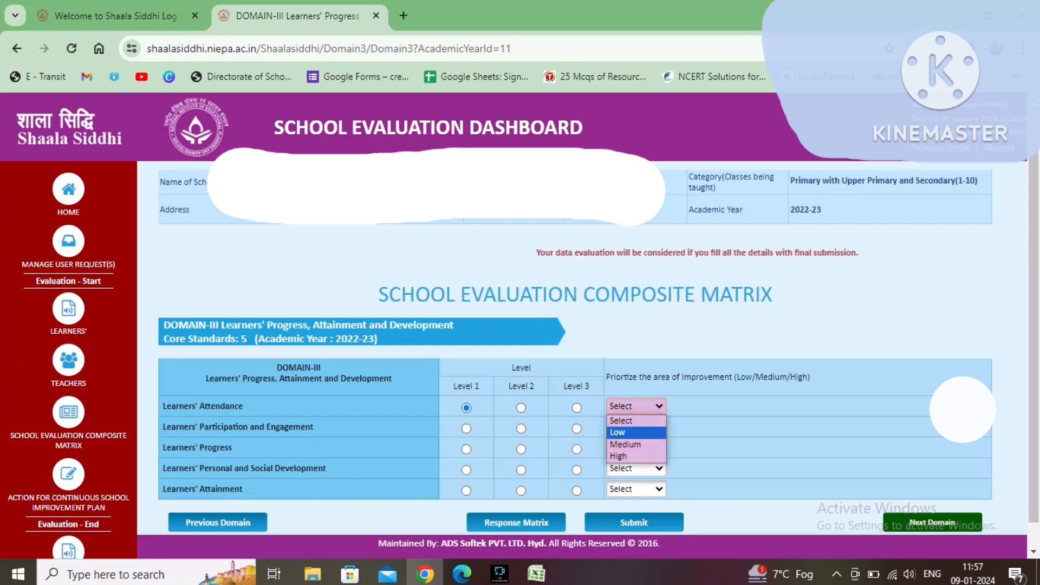
left_click(623, 428)
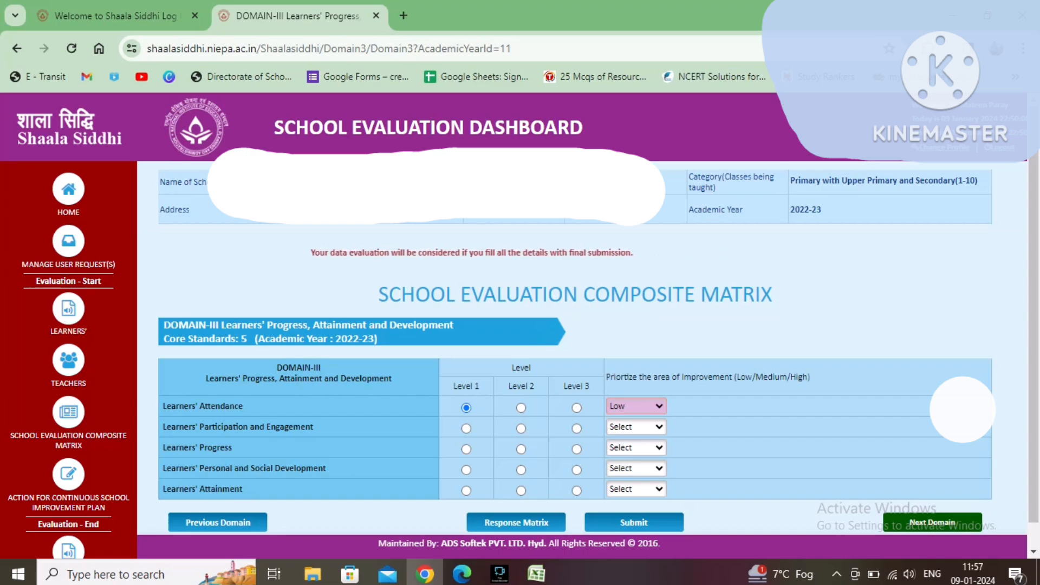
Step: Rate Learners' Attendance at Level 2 with improvement priority Medium
left_click(521, 408)
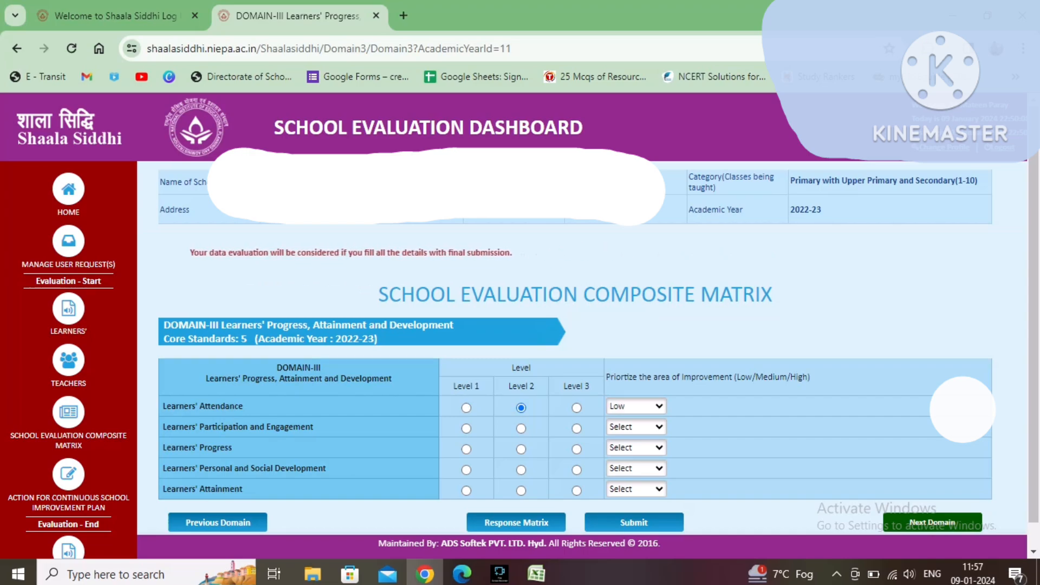
left_click(636, 406)
left_click(628, 445)
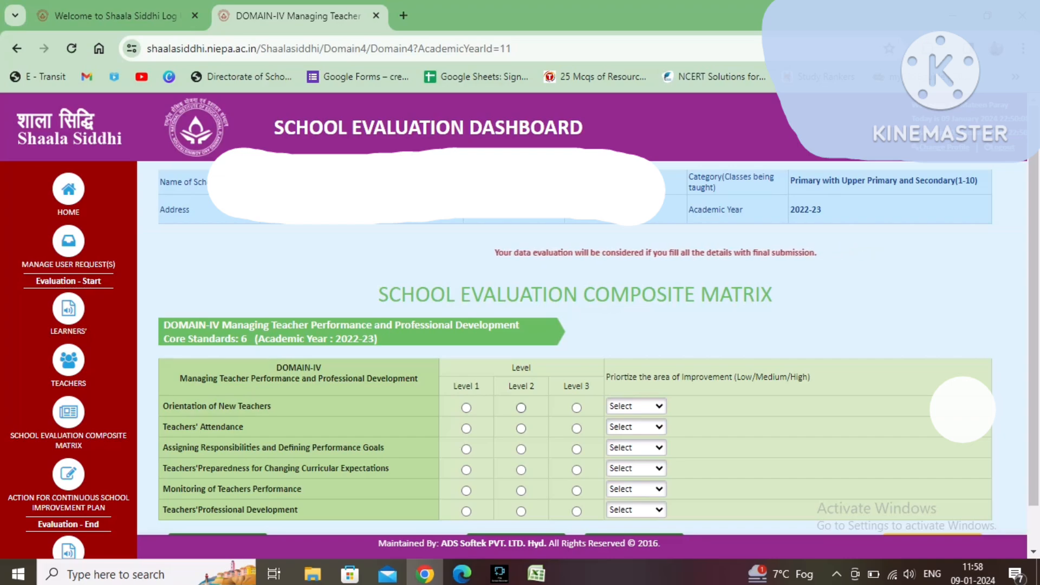
Step: Rate Orientation of New Teachers at Level 2 with improvement priority Medium
left_click(521, 408)
left_click(636, 407)
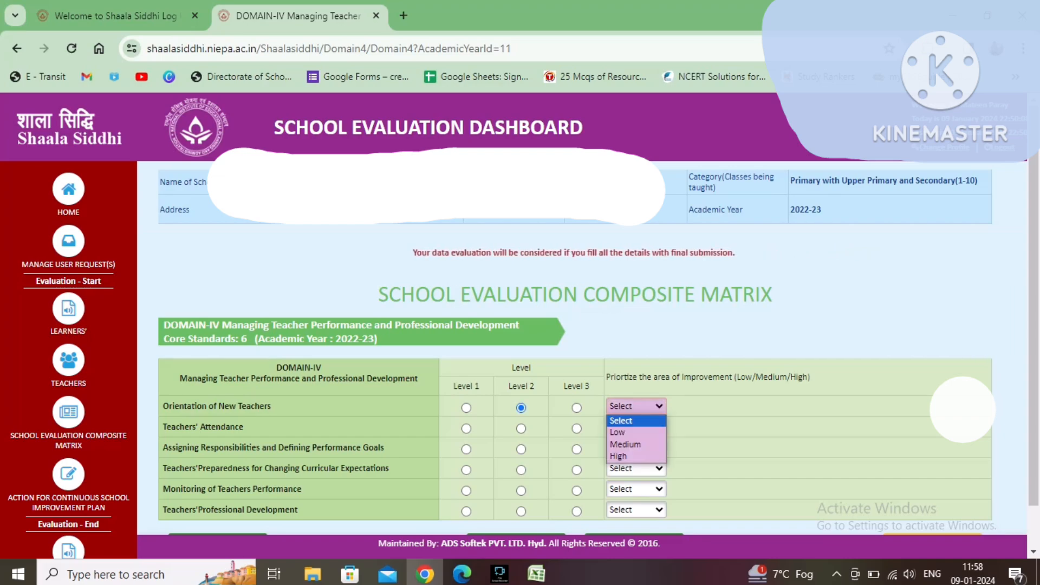
left_click(628, 444)
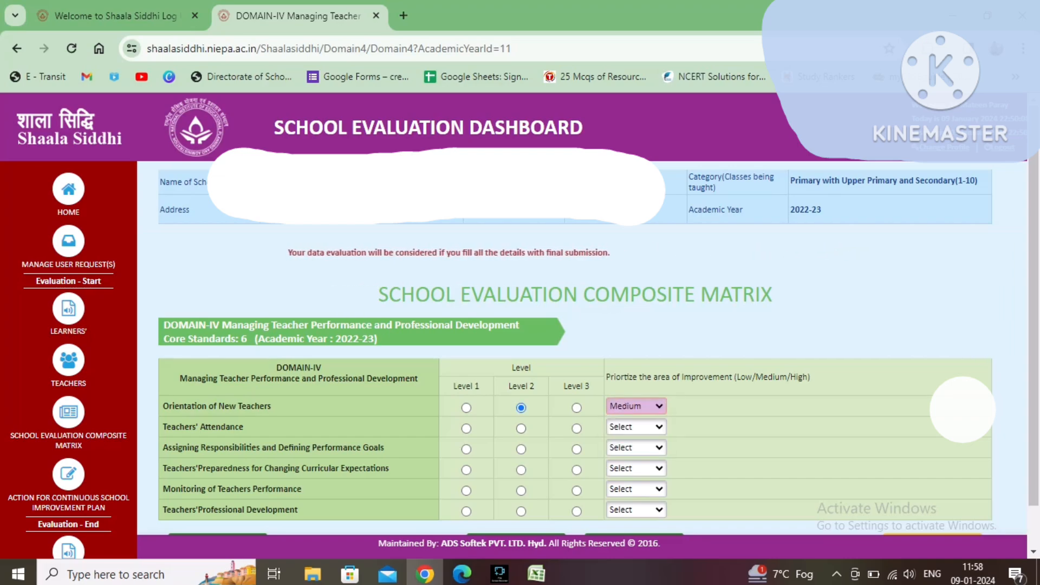
Step: Rate Teachers' Attendance at Level 3 with improvement priority High
left_click(576, 428)
left_click(636, 427)
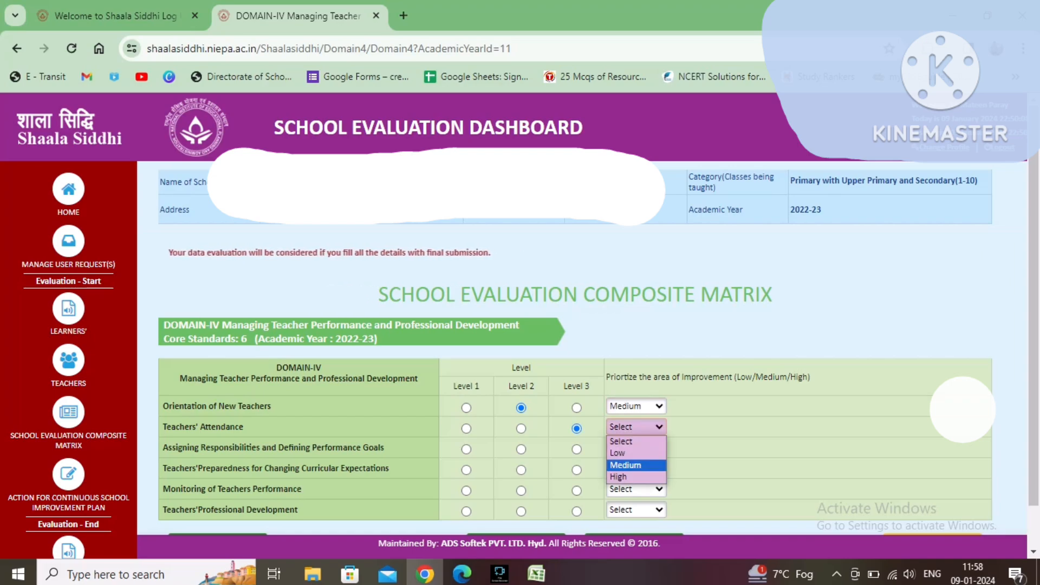
left_click(629, 477)
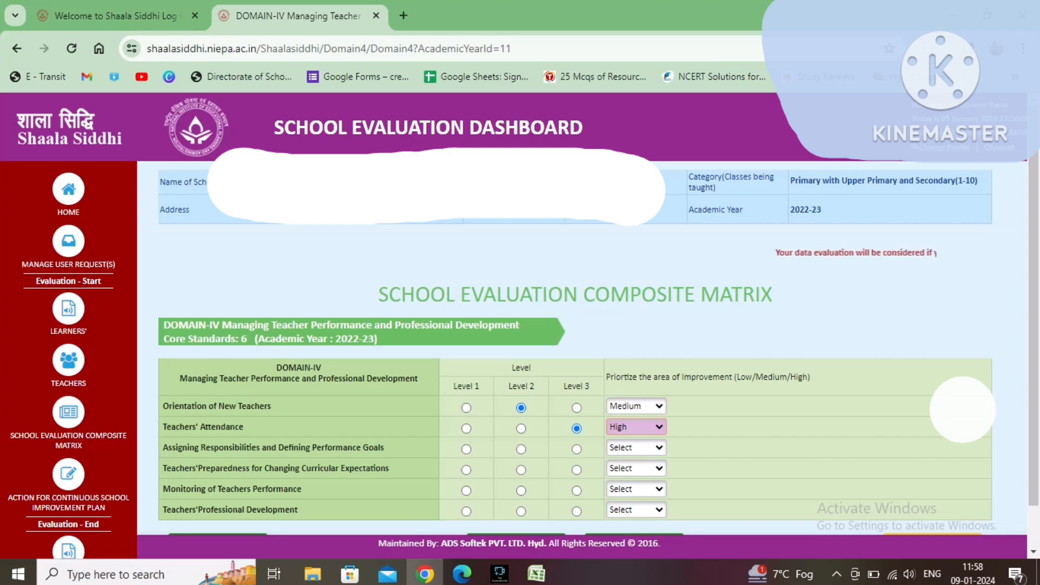
Step: Rate Assigning Responsibilities and Defining Performance Goals at Level 3 with improvement priority High
left_click(577, 449)
left_click(637, 448)
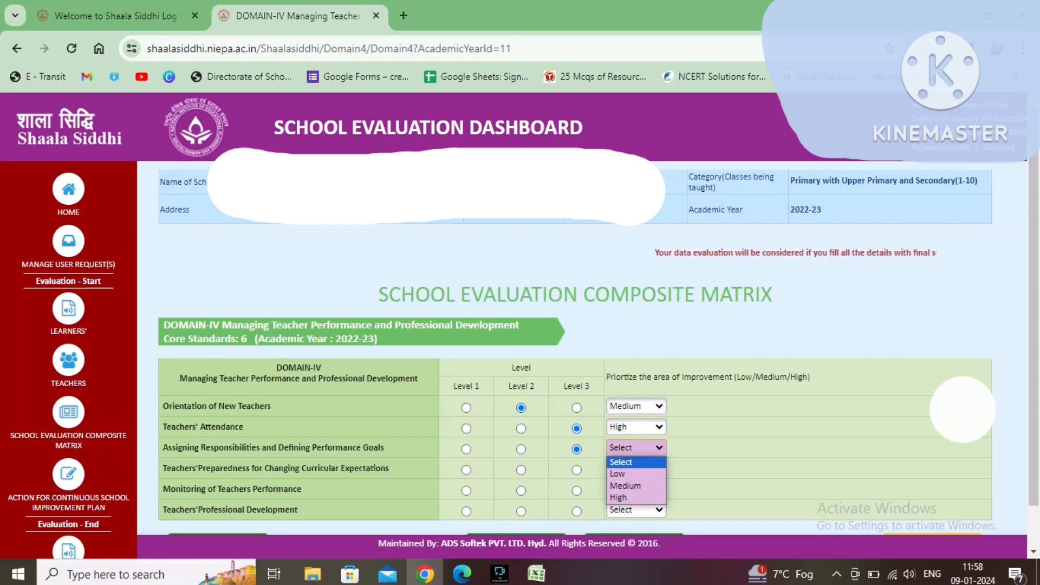
left_click(636, 497)
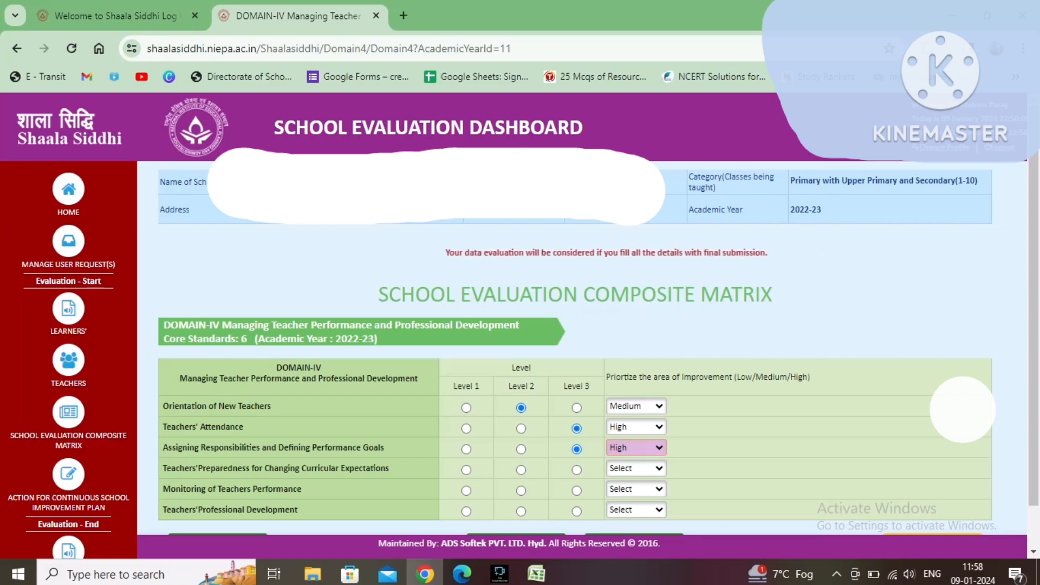
Step: Rate Teachers' Preparedness for Changing Curricular Expectations at Level 3 with improvement priority High
left_click(576, 470)
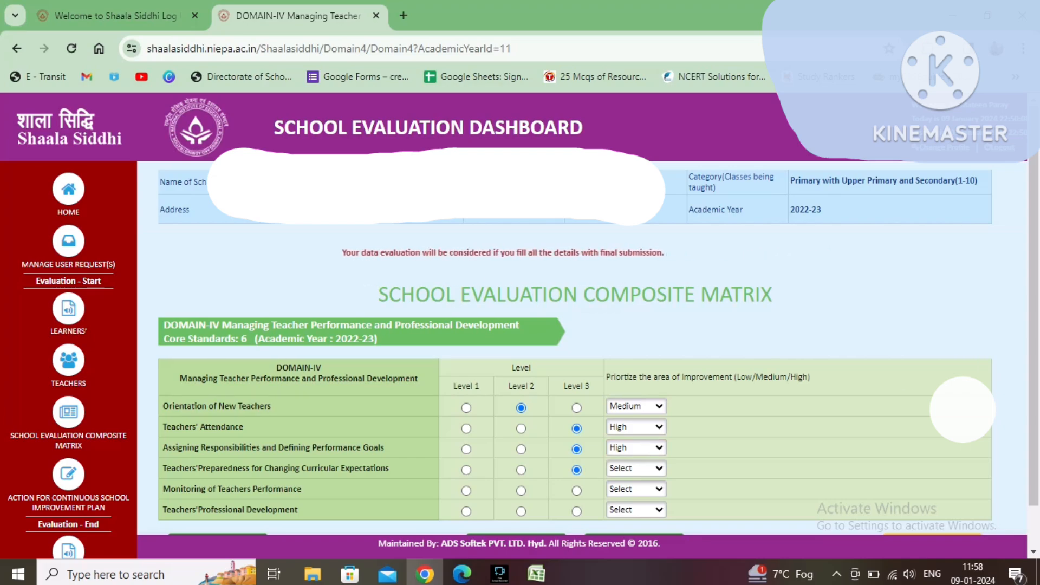
left_click(635, 468)
left_click(636, 518)
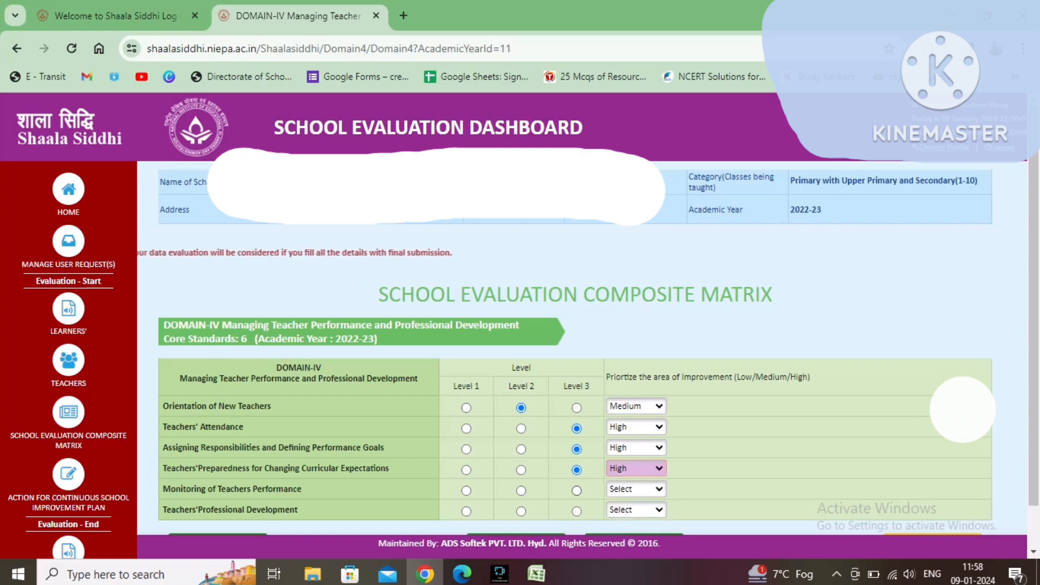
Step: Rate Monitoring of Teachers Performance at Level 3 with improvement priority High
left_click(576, 491)
left_click(636, 489)
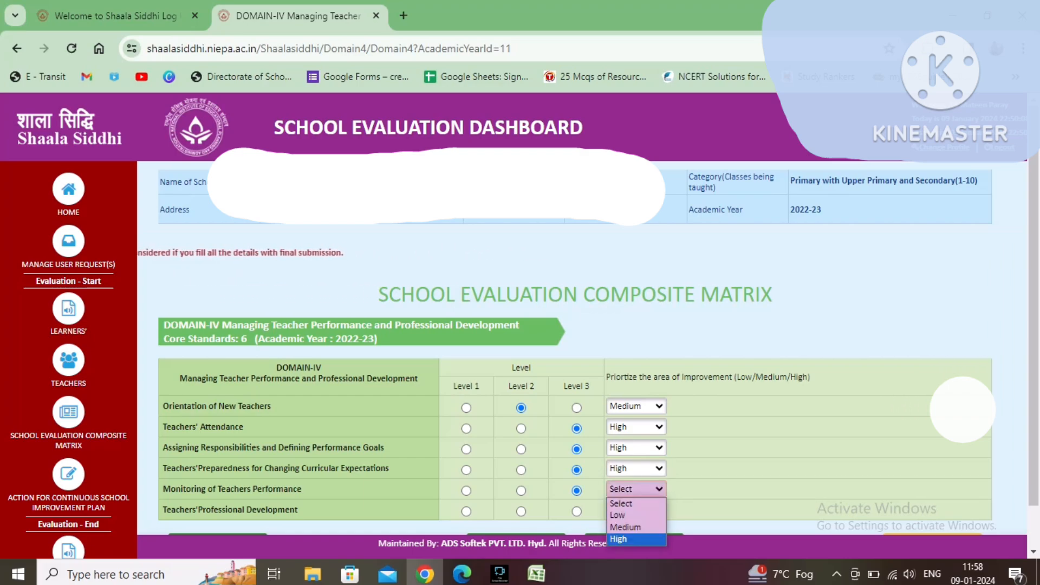
left_click(636, 538)
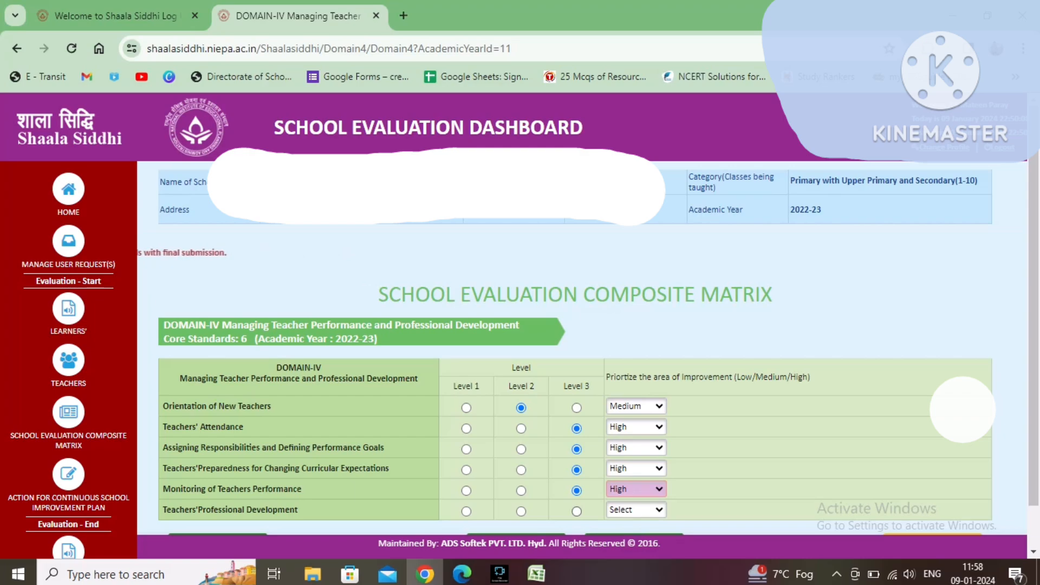
Step: Rate Teachers' Professional Development at Level 3 with improvement priority High
left_click(576, 511)
left_click(636, 510)
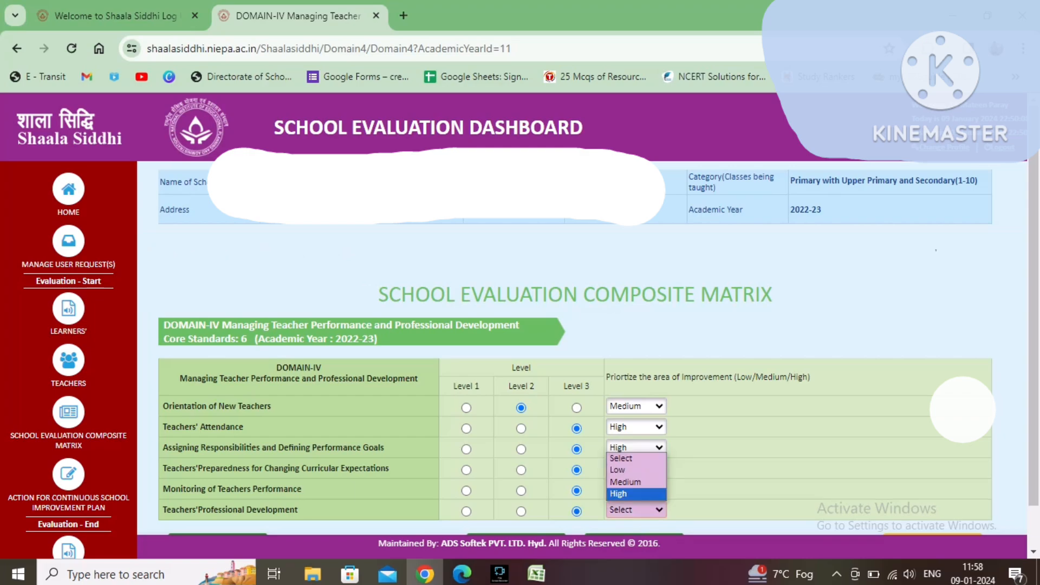
left_click(636, 494)
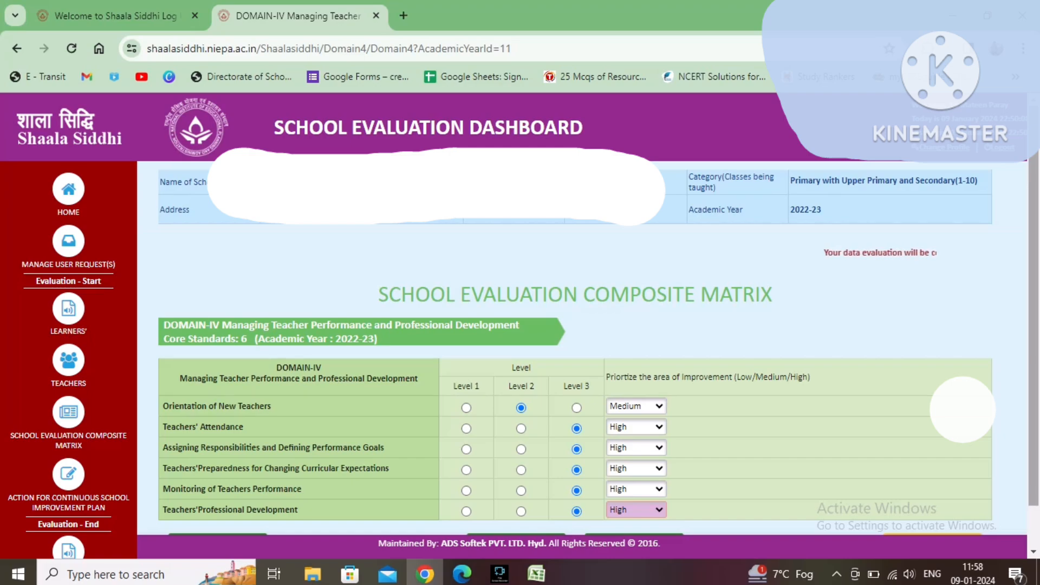
Step: Move on to Domain V and rate all four School Leadership and Management standards at Level 2
left_click_drag(1033, 433, 1034, 477)
left_click(933, 492)
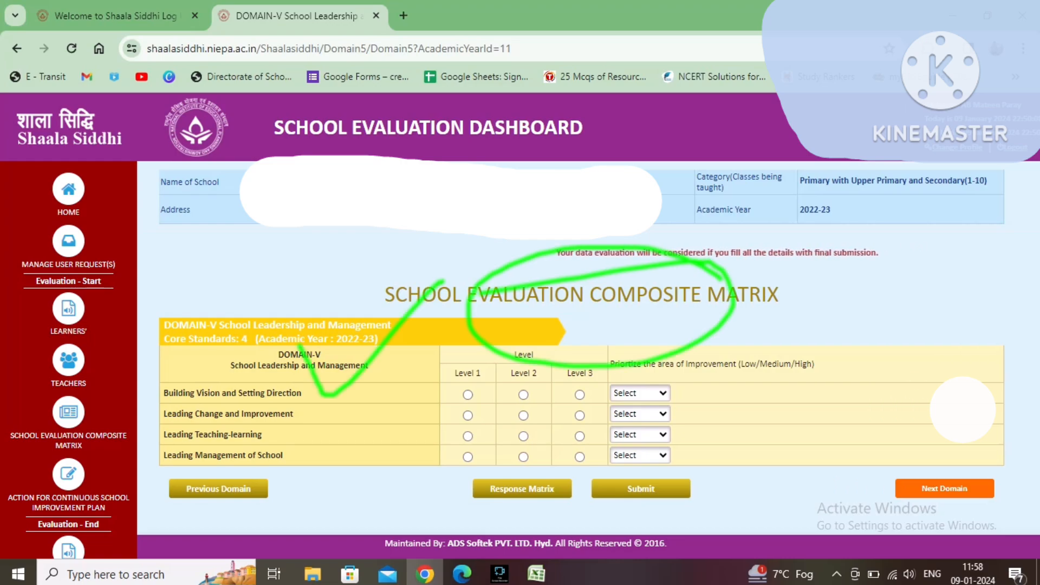
left_click(523, 395)
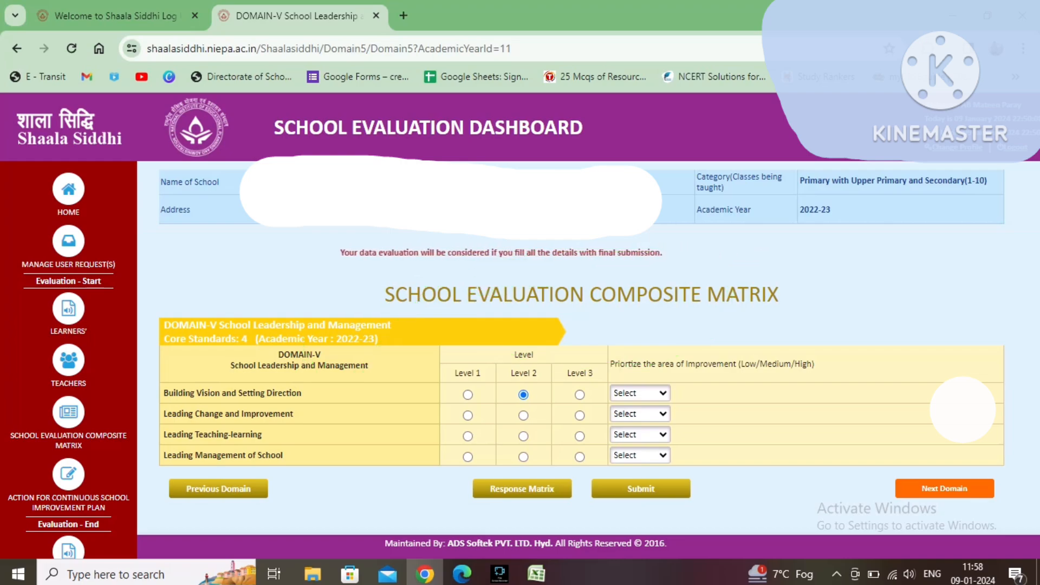
left_click(524, 416)
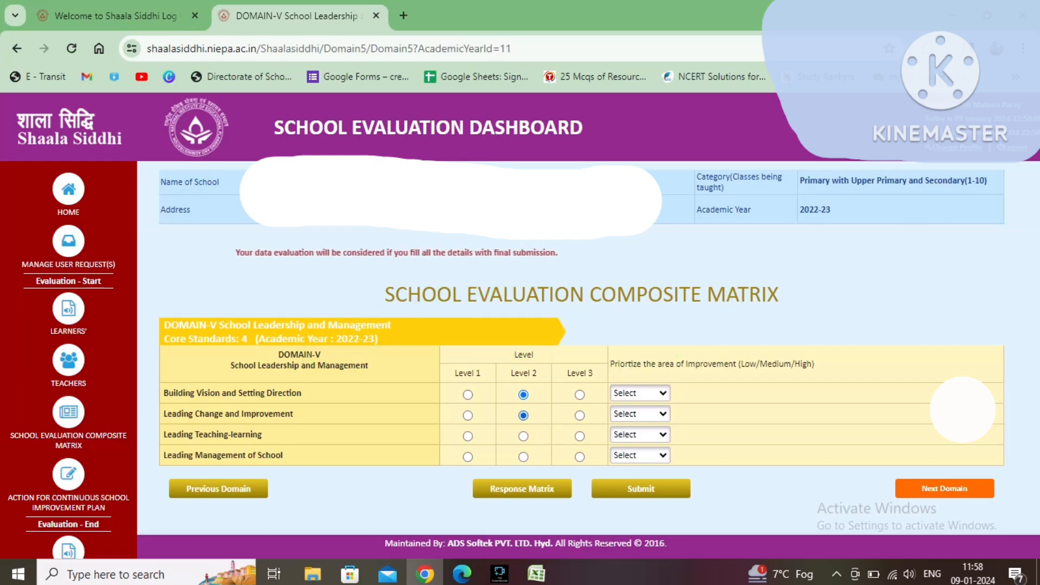
left_click(523, 436)
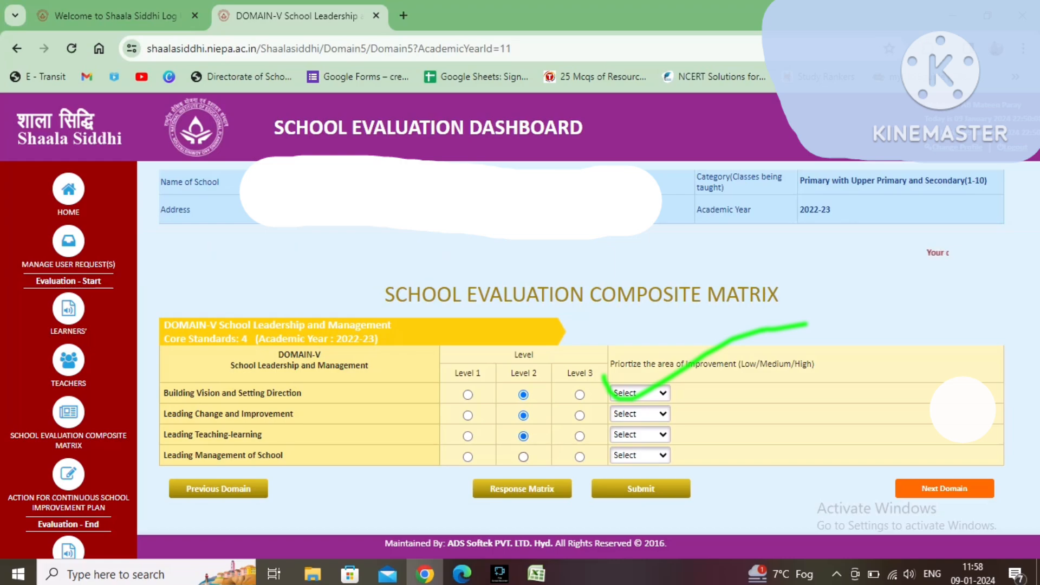
left_click(523, 457)
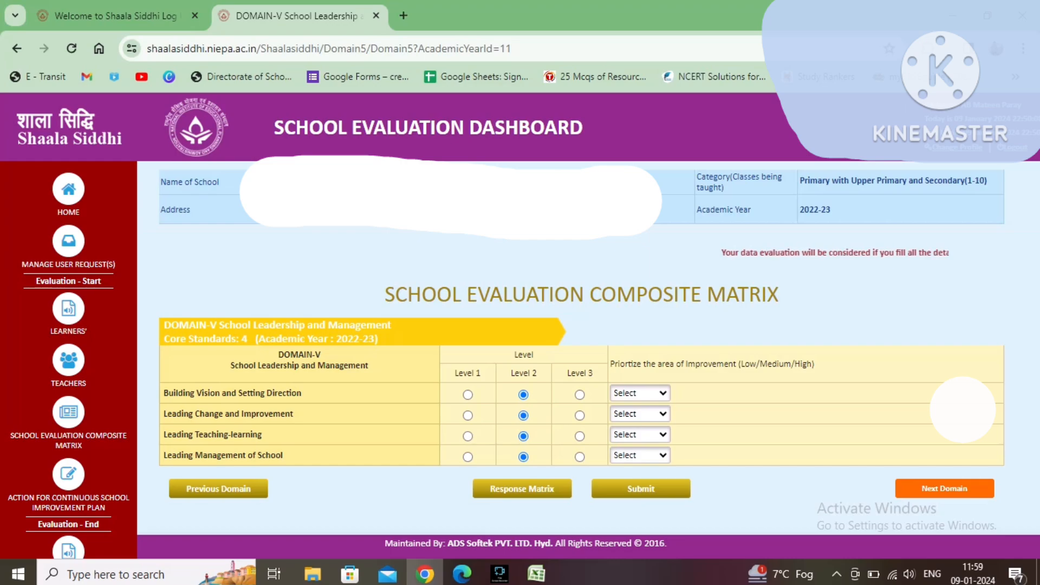
Step: Add mission statement lines 'maintenence of school ramp' and 'maintenence of school ground and parks' to the improvement plan
left_click(522, 489)
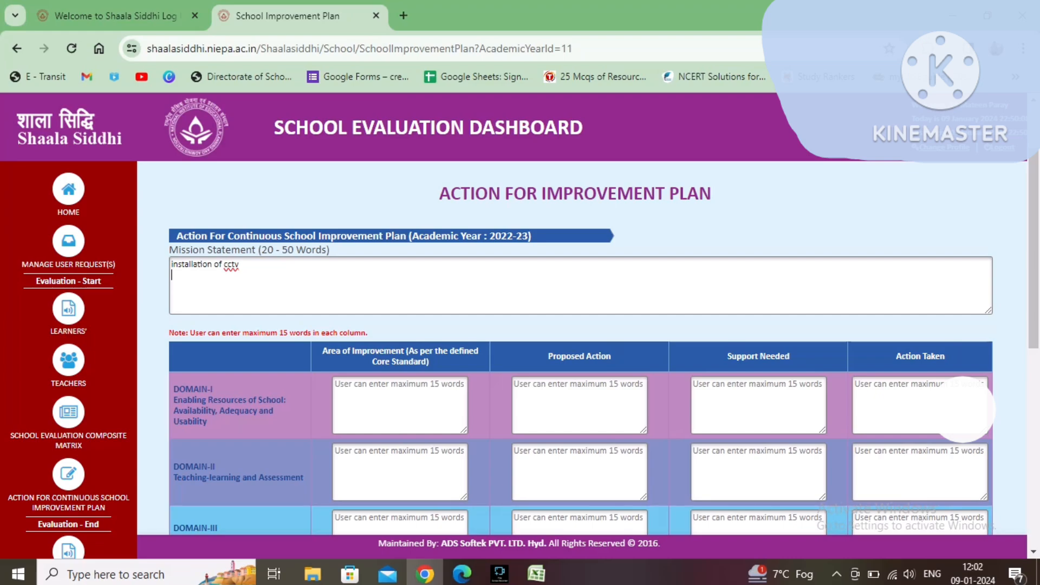
type("maintenence o")
type("f sch")
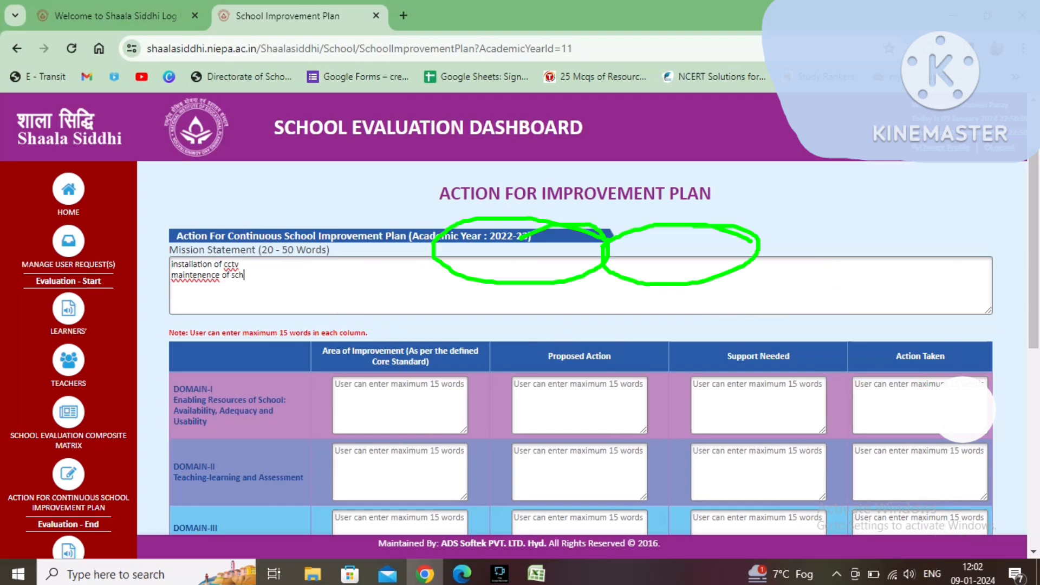
type("ool ramp")
key("Return")
type("mai")
type("ntene")
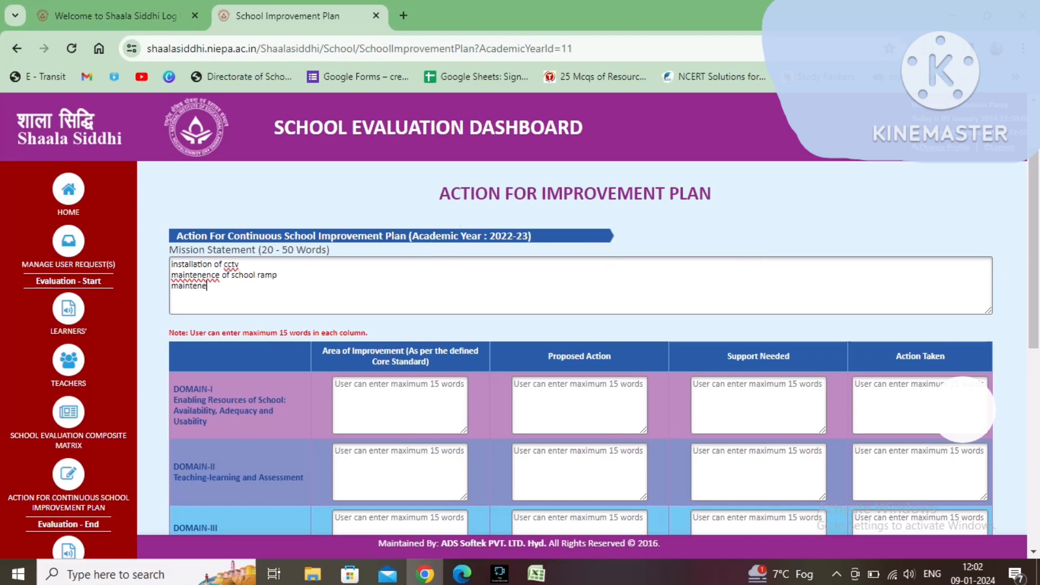
type("nce of school gro")
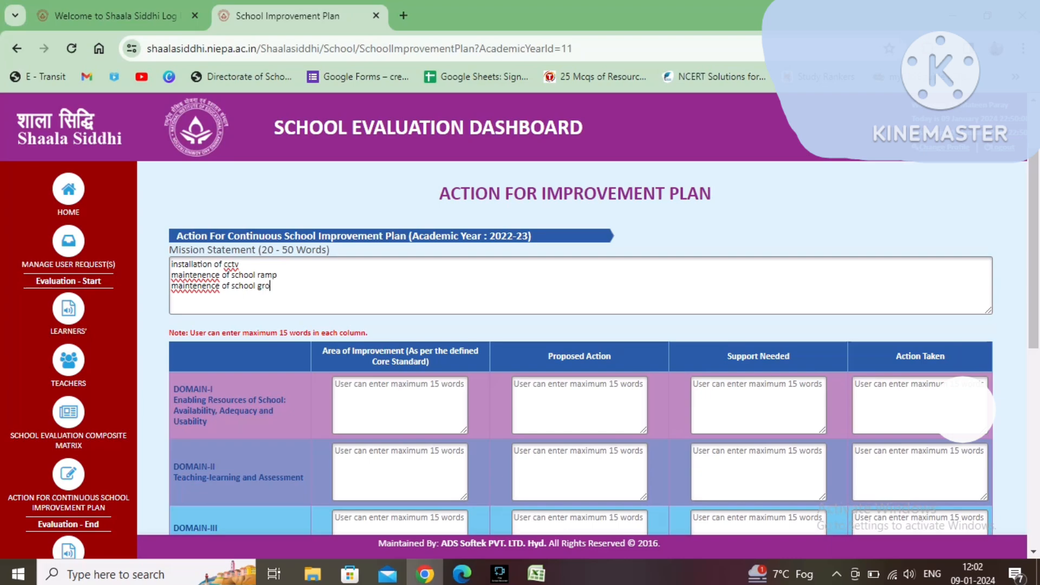
type("und and ")
type("par")
type("ks")
Step: Enter 'computer lab library and laboratory' as Domain I's area of improvement
type("cop")
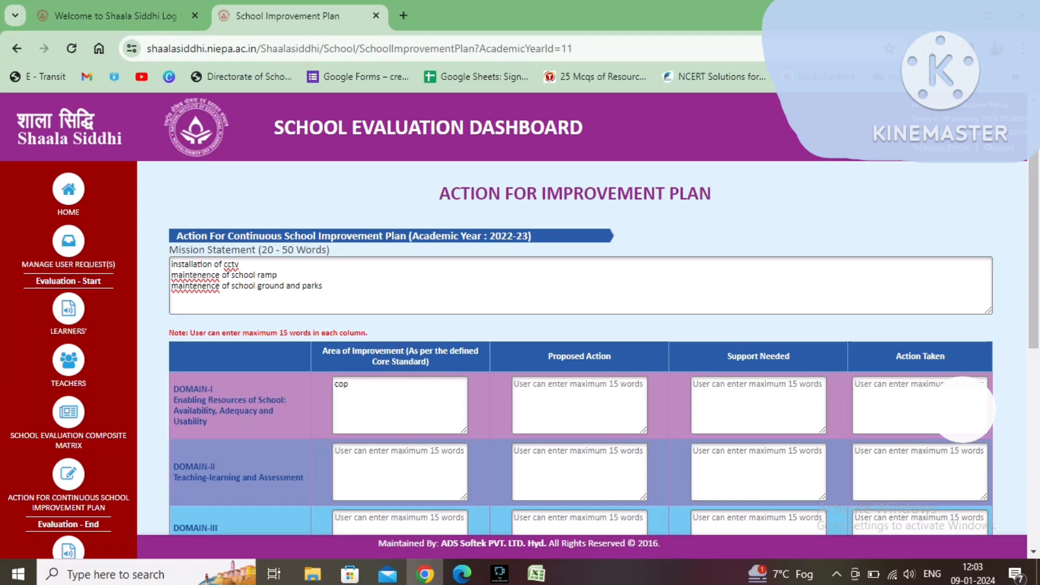
key("BackSpace")
type("mputer lab library and laboratot")
key("BackSpace")
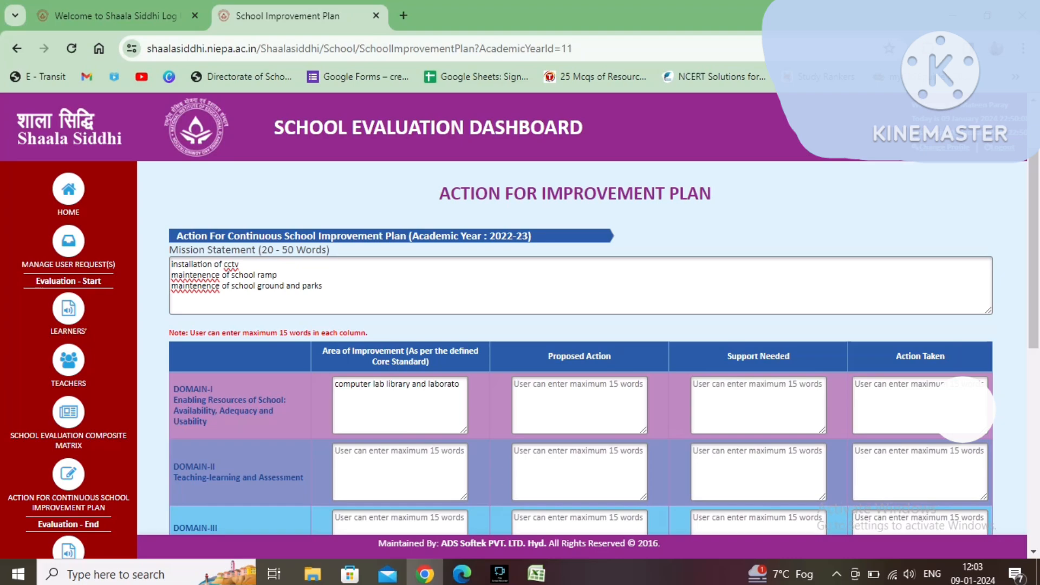
type("ry")
Step: Enter 'conveyed the information to the higher ups' as Domain I's proposed action
type("co")
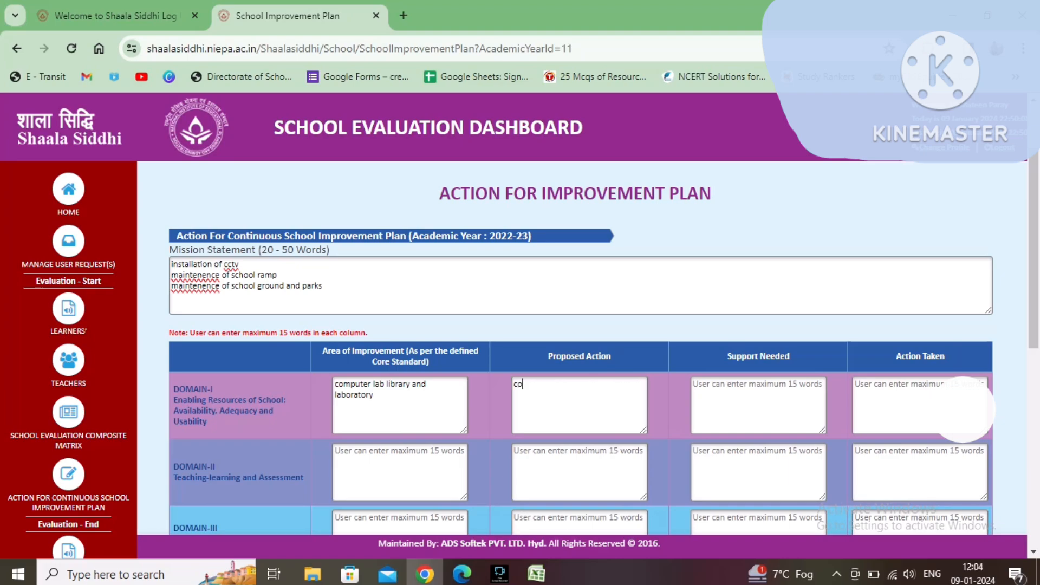
type("nveyed the")
type("information to the high")
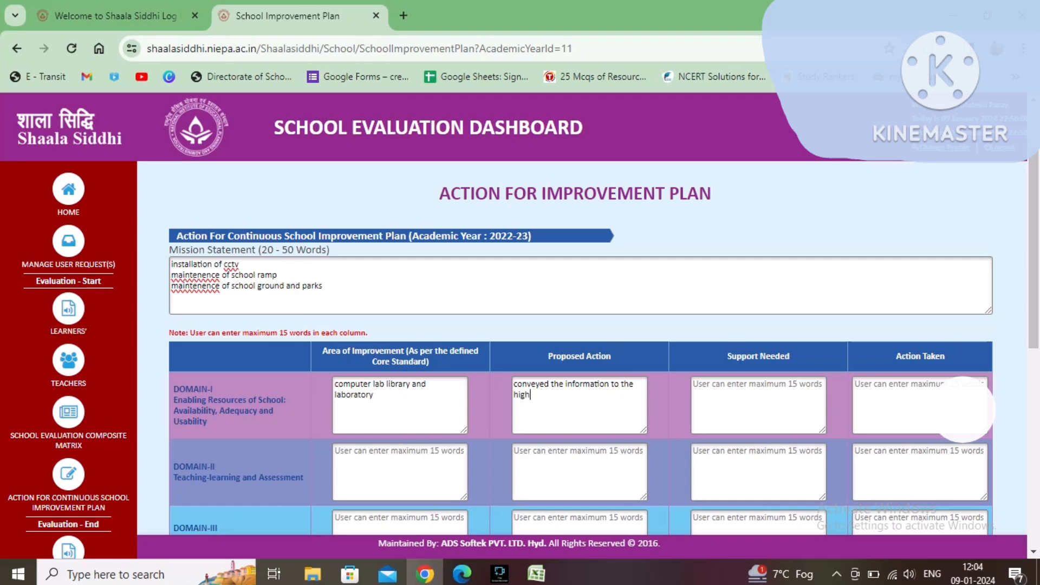
type("er ups inv")
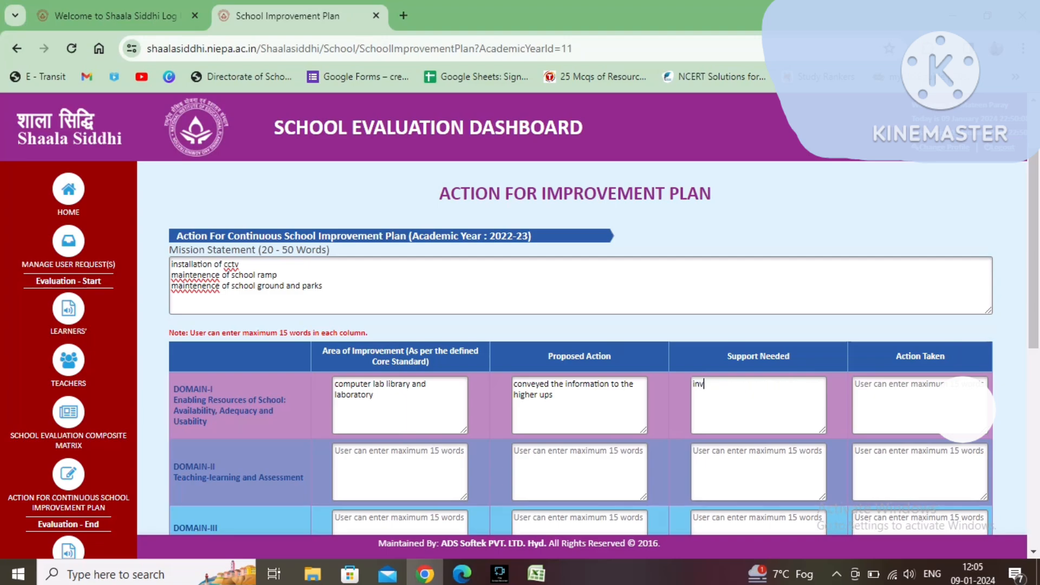
type("olved ")
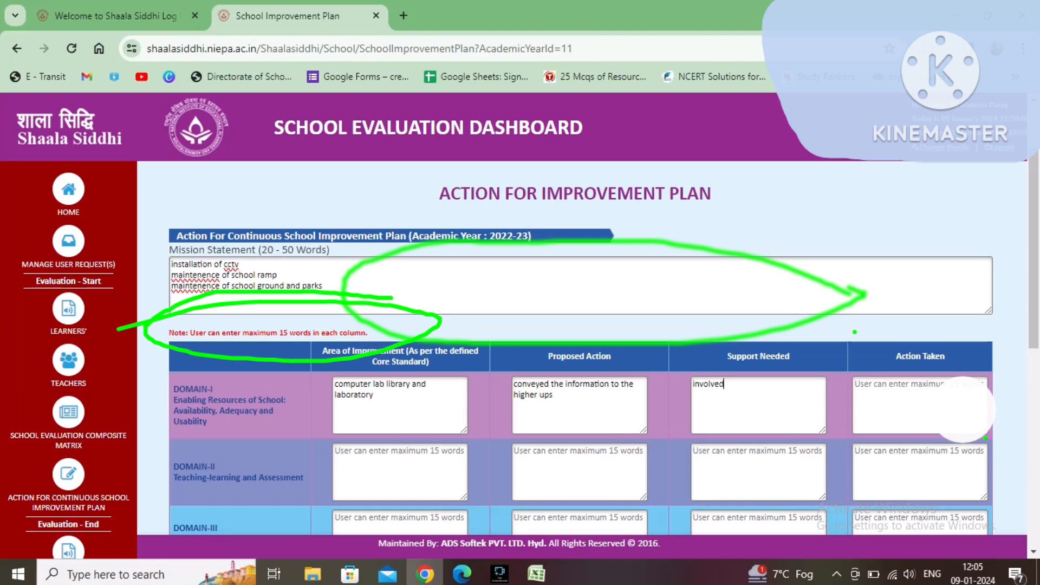
type("SMDC AND PA")
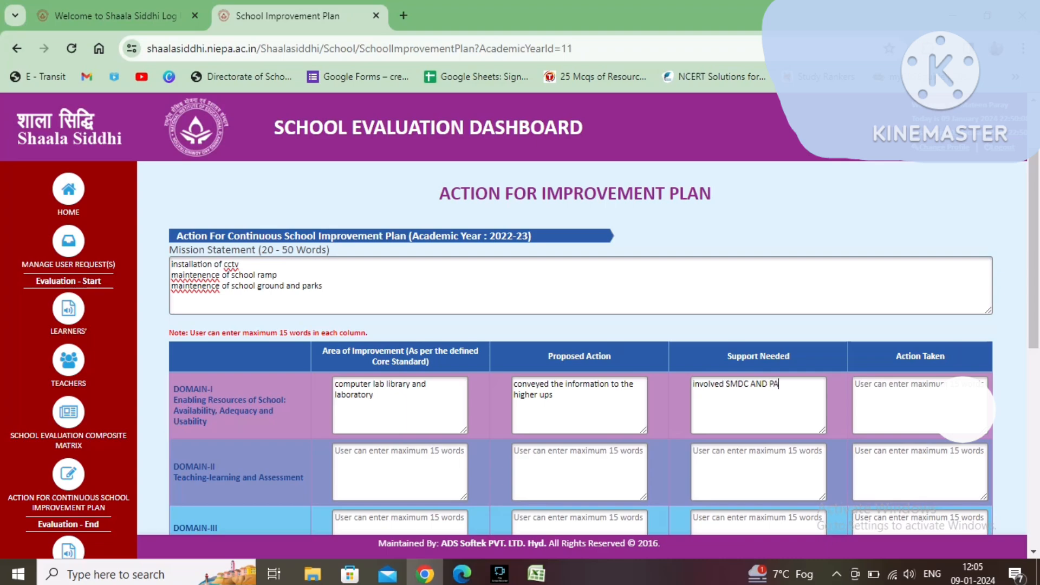
type("NCH")
Step: Enter 'involved SMDC COMMITTE' as Domain I's support needed
key("BackSpace")
key("BackSpace")
key("BackSpace")
key("BackSpace")
key("BackSpace")
key("BackSpace")
key("BackSpace")
key("BackSpace")
key("BackSpace")
type("COMMI")
type("TE")
key("BackSpace")
type("TE")
Step: Enter 'UNDER PROCESS' as Domain I's action taken
left_click(856, 384)
type("UNDER")
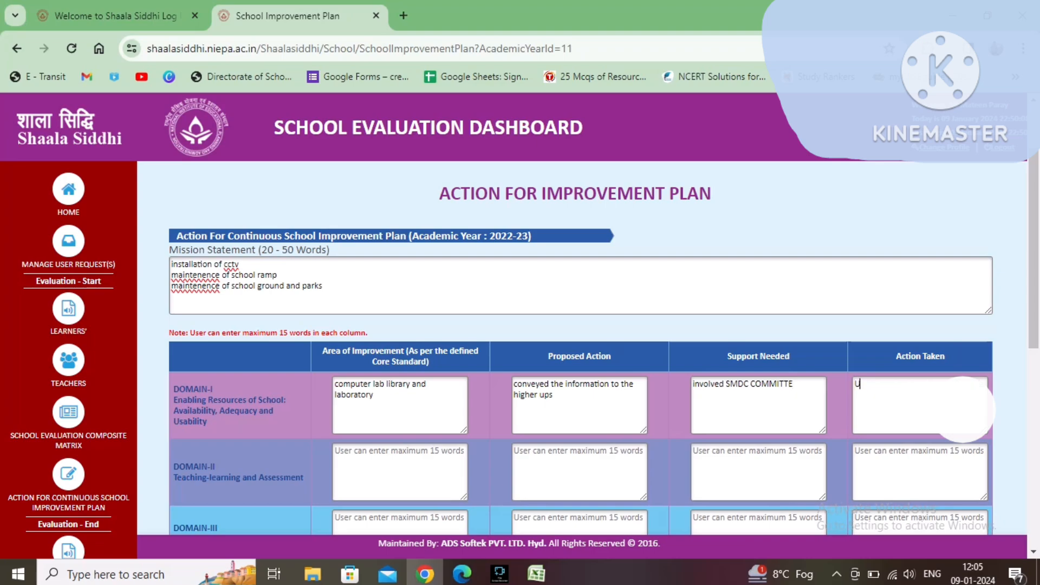
type(" PROCESS")
Step: Complete Domain II's support needed as 'SMDC AND SCHOOL COMMITTE' and action taken as 'UNDER PROCESS'
key("Tab")
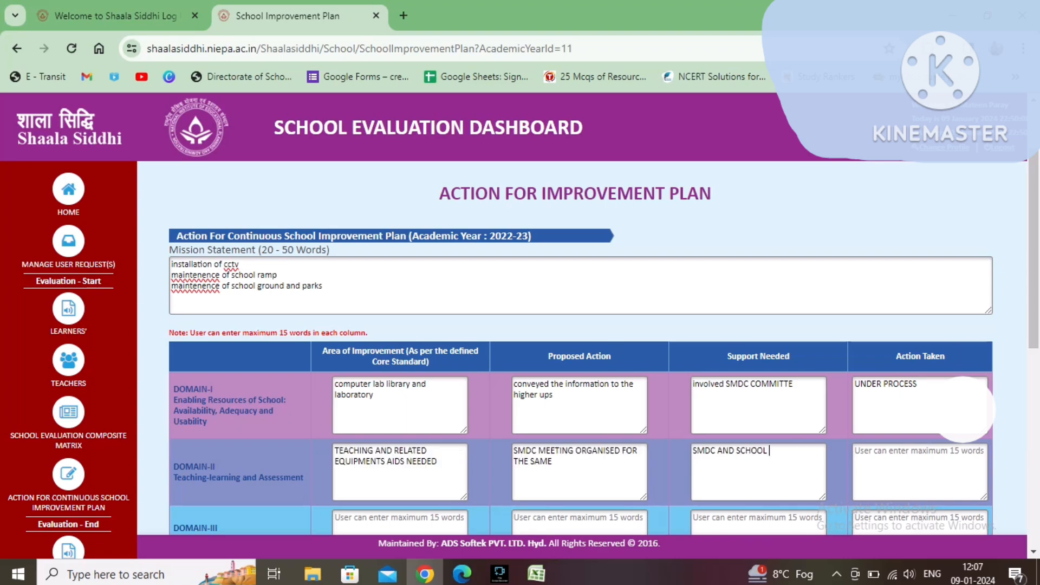
type("COMMITTE")
key("Tab")
type("UNDER")
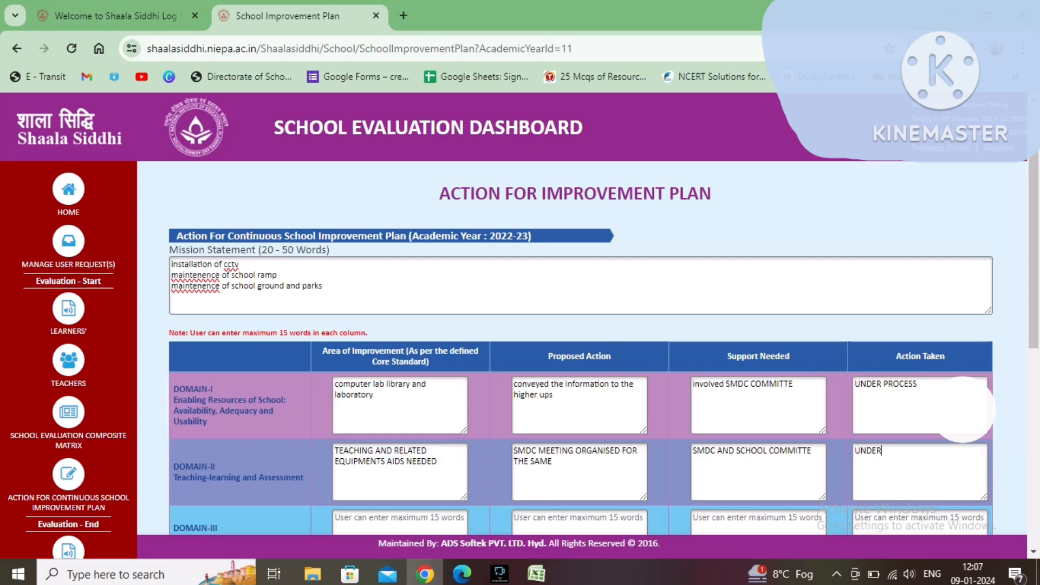
type(" PROCESS")
key("Tab")
Step: Start Domain III's area of improvement with 'MONTHALY MEETINGS WITH PAREN'
scroll(580, 325, "down", 2)
scroll(580, 347, "down", 2)
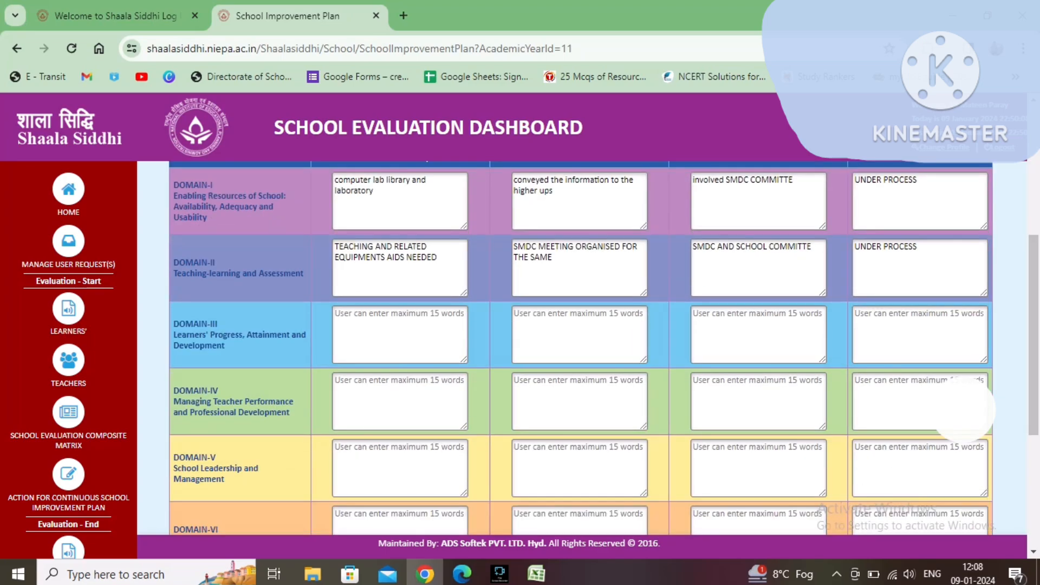
type("MONTHALY")
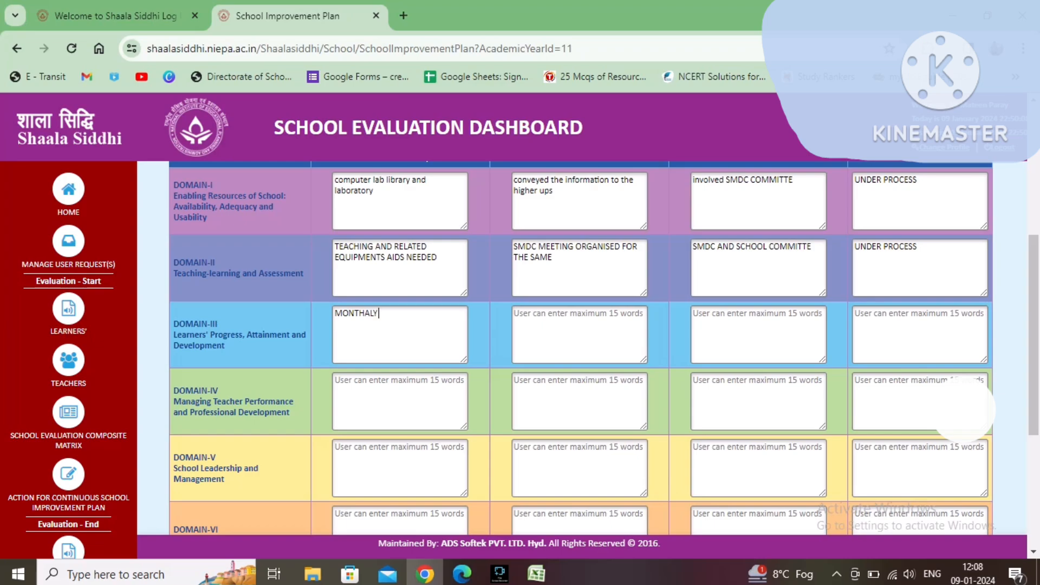
type("  MEETINGS WITH PAREN")
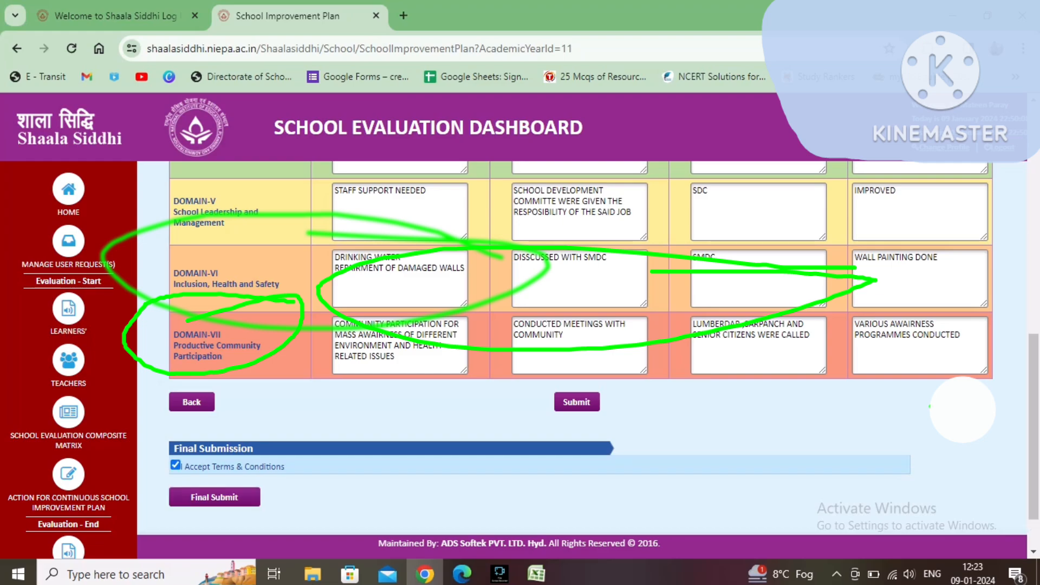
Step: Final-submit the school evaluation data, confirming the submission and then the unfreeze request
left_click(215, 496)
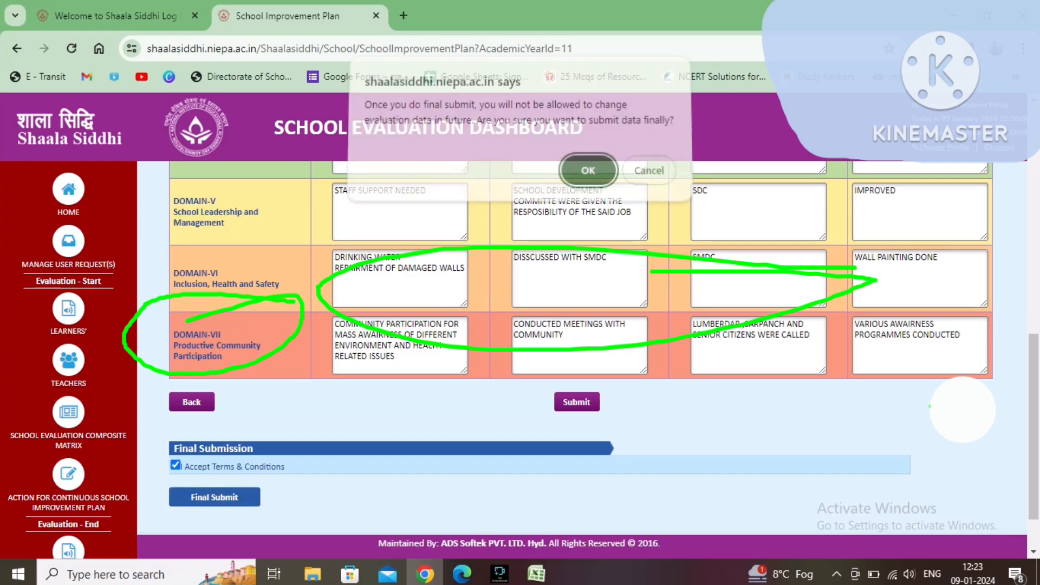
left_click(588, 170)
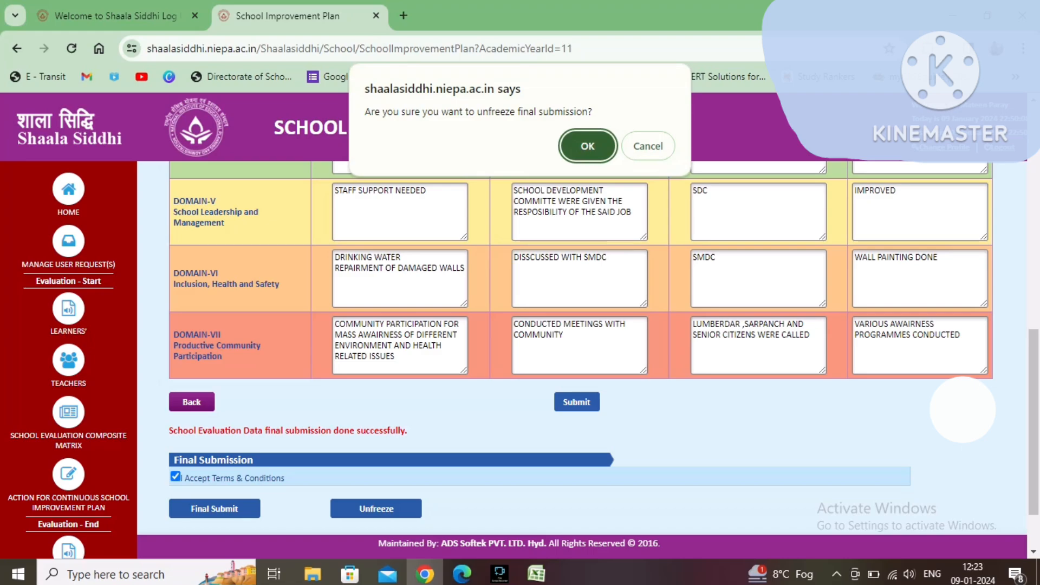
key("Return")
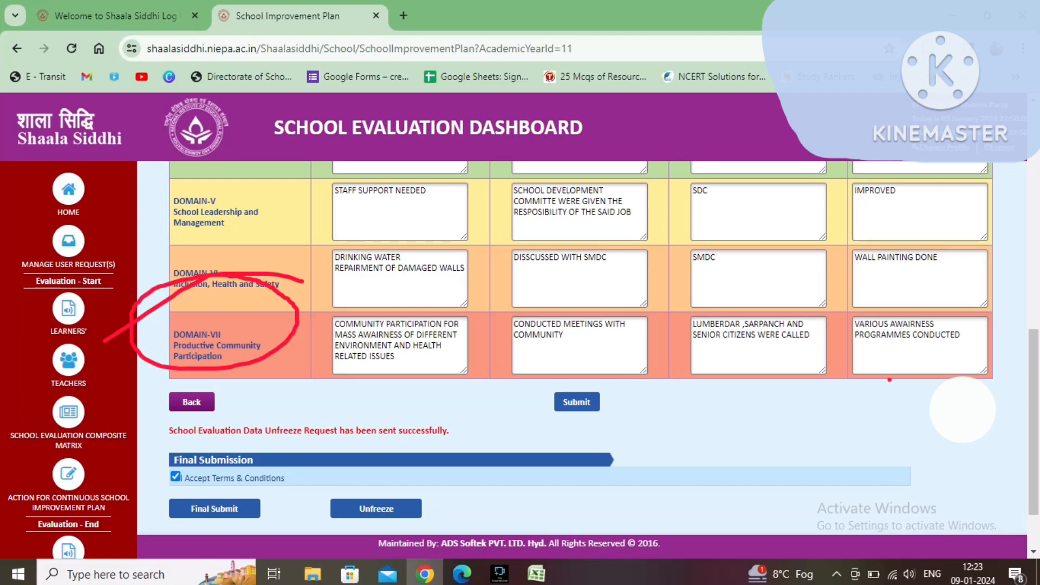
scroll(596, 347, "down", 2)
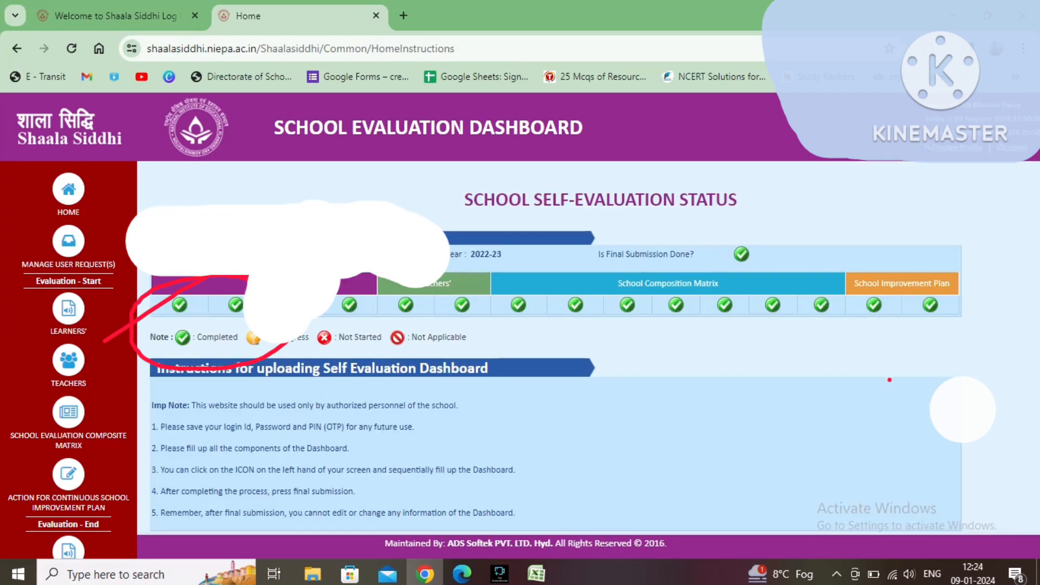